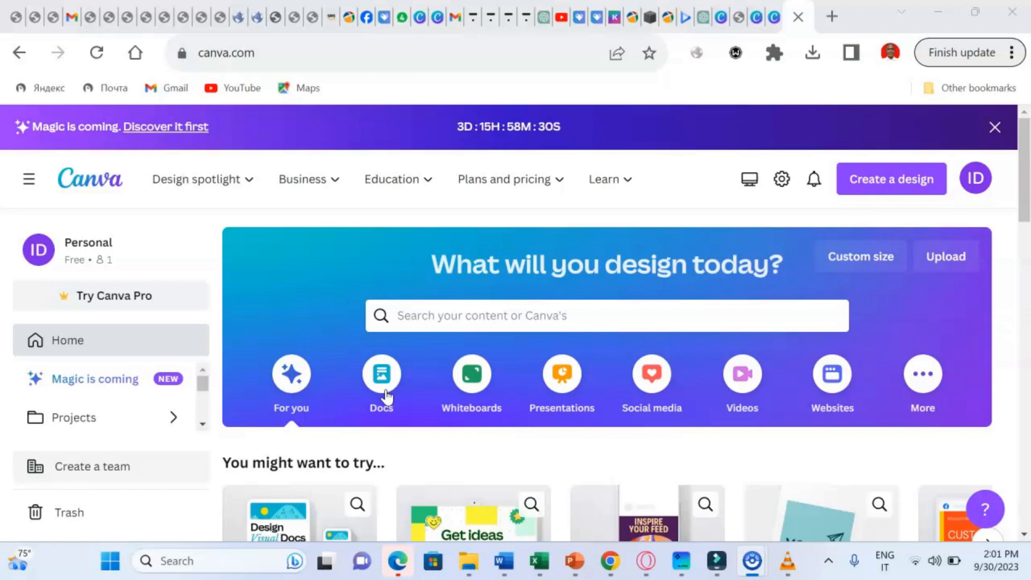
- Browse the Whiteboards and Presentations design categories and scroll through the presentation templates
click(485, 405)
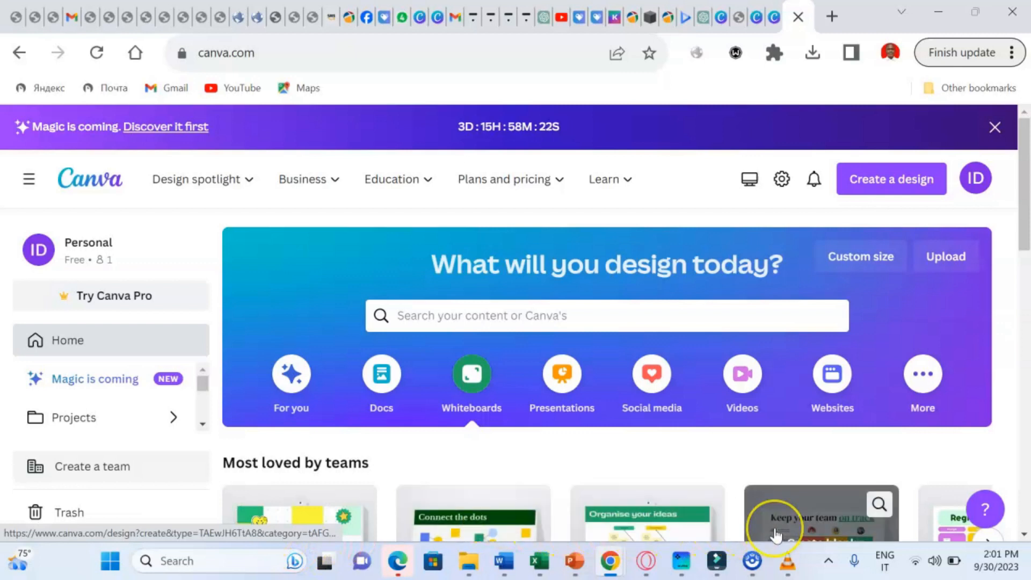
click(561, 378)
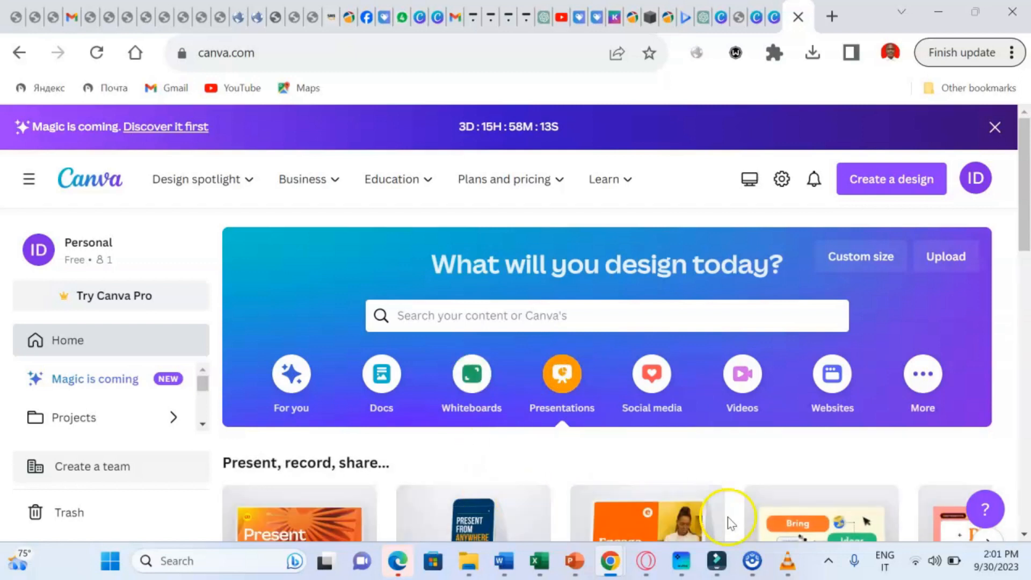
click(1024, 534)
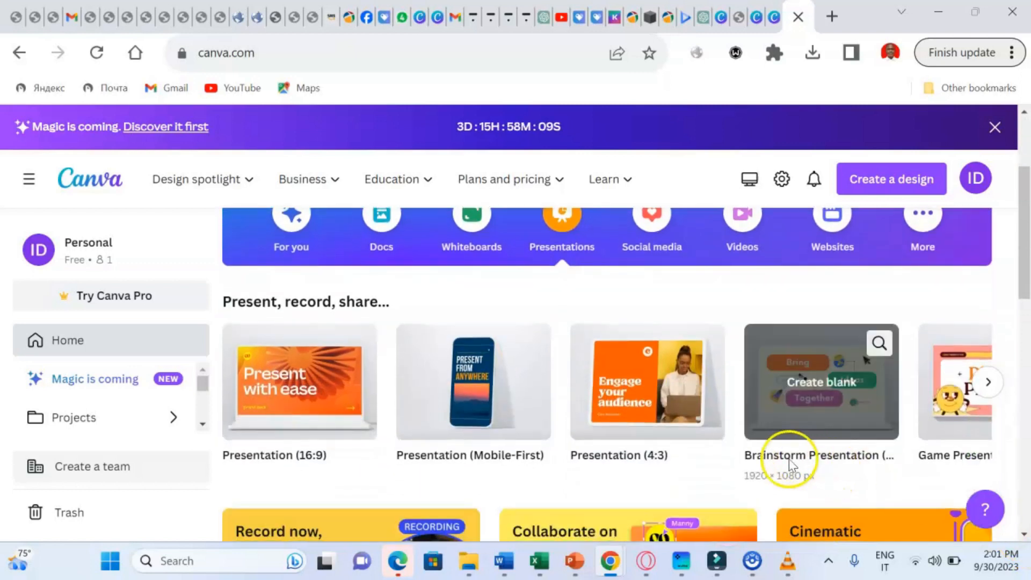
click(648, 404)
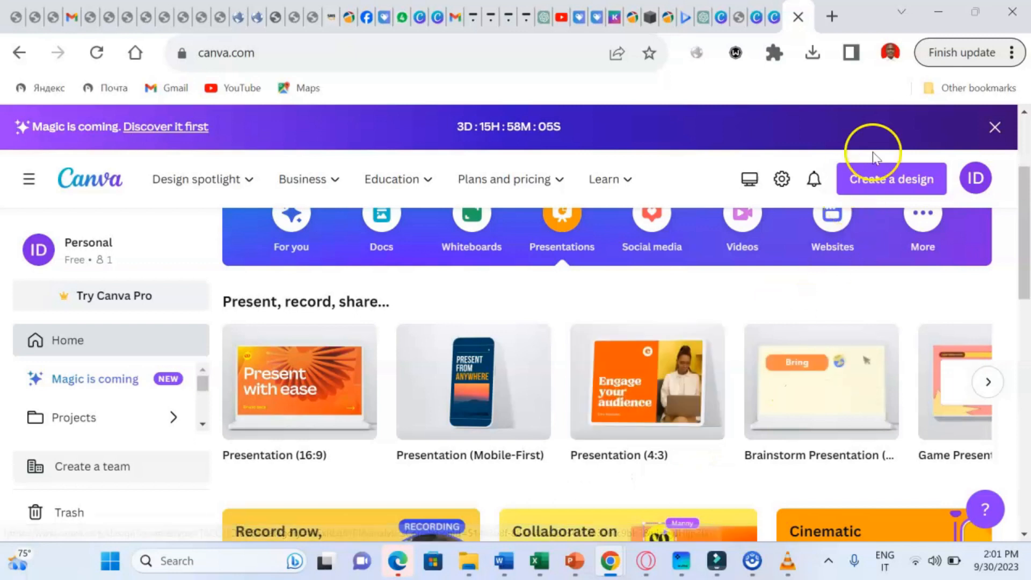
scroll(1024, 116, up, 2)
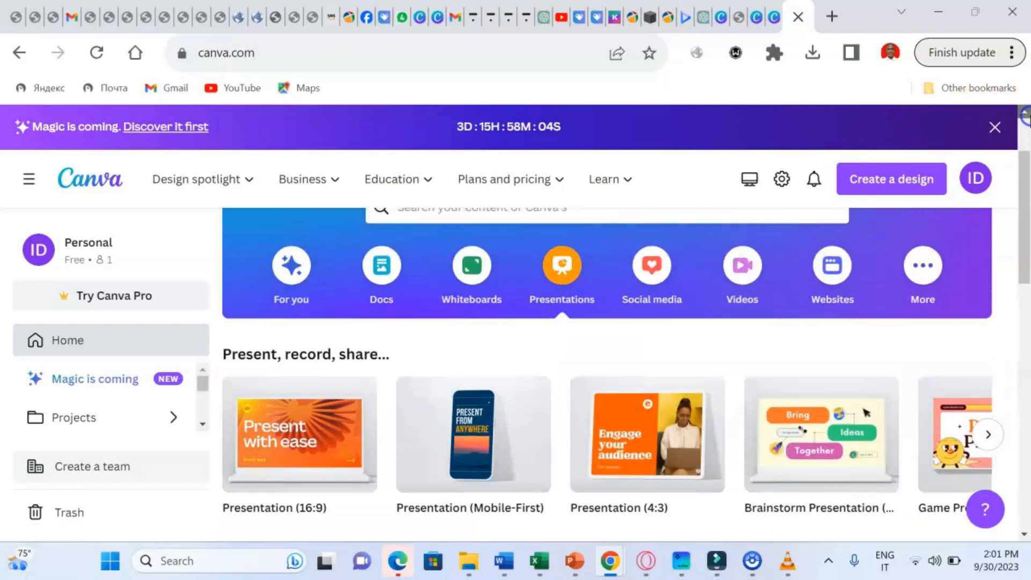
scroll(1025, 116, up, 1)
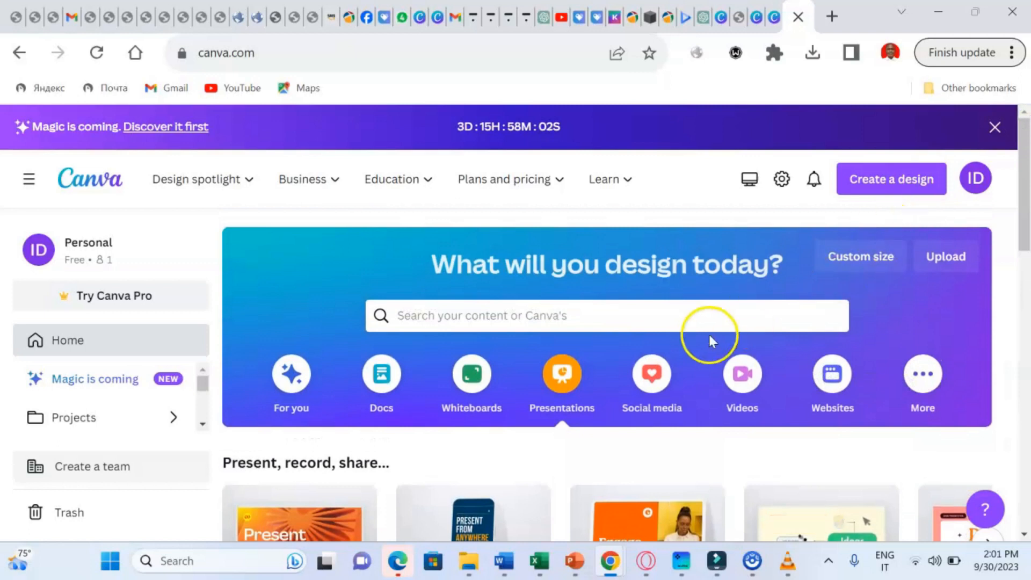
- Show the Social media templates, such as Instagram Post and Facebook Post, on the home page
click(664, 405)
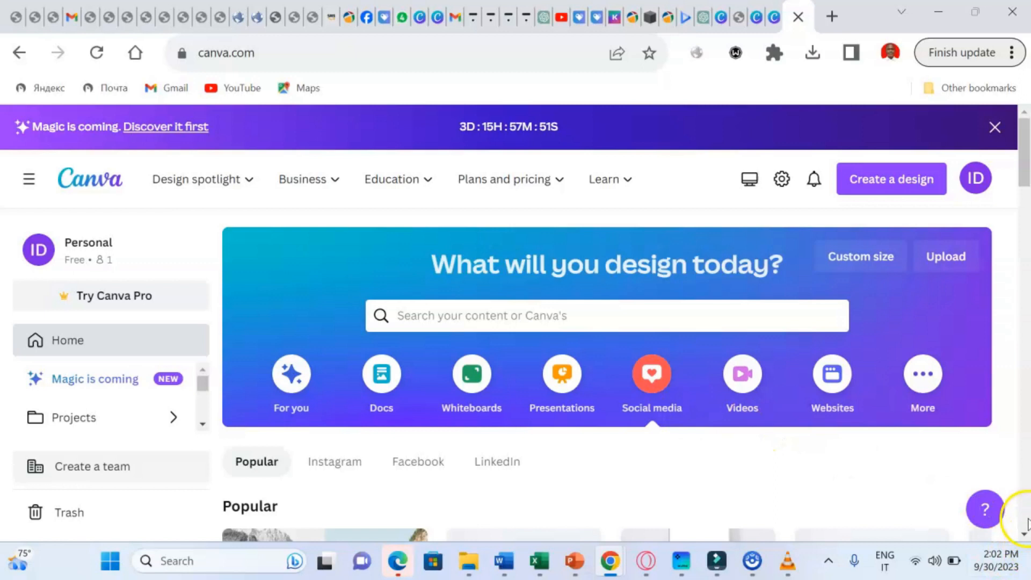
scroll(1026, 536, down, 4)
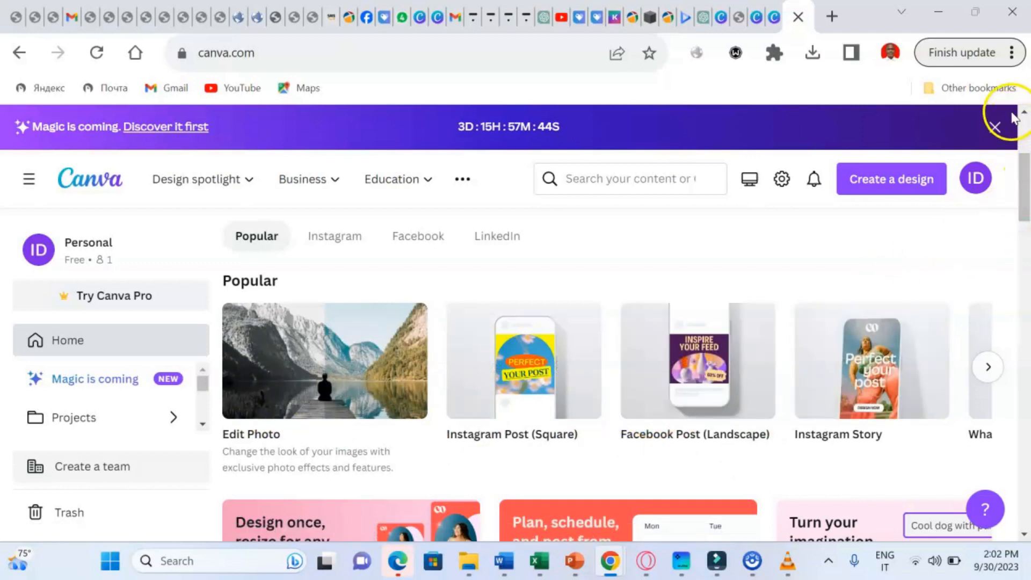
scroll(1025, 113, up, 2)
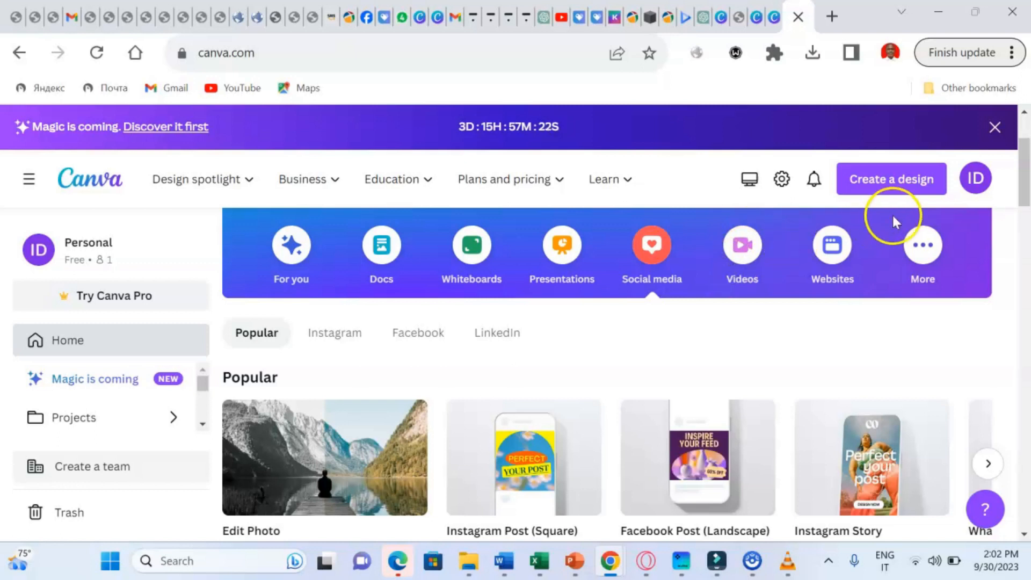
scroll(1024, 113, up, 3)
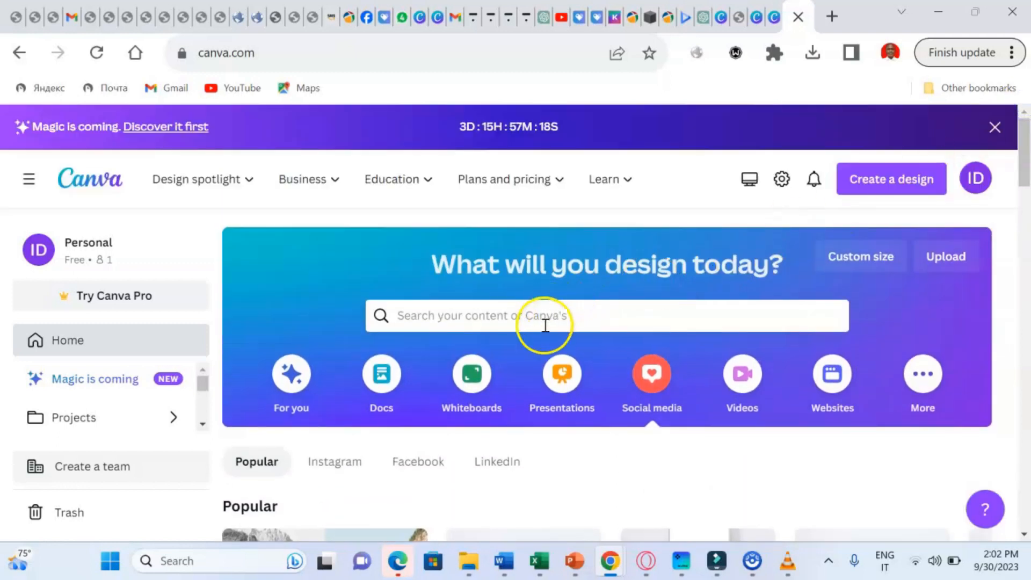
- Search templates for 'logo', pick the 'clothing logo' suggestion, and scroll to the results
click(529, 317)
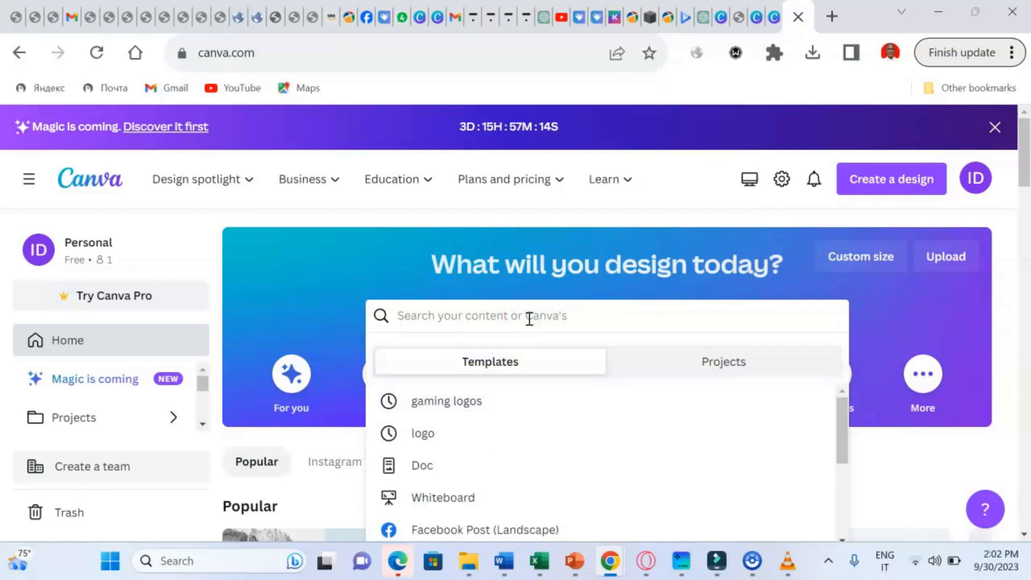
text(l)
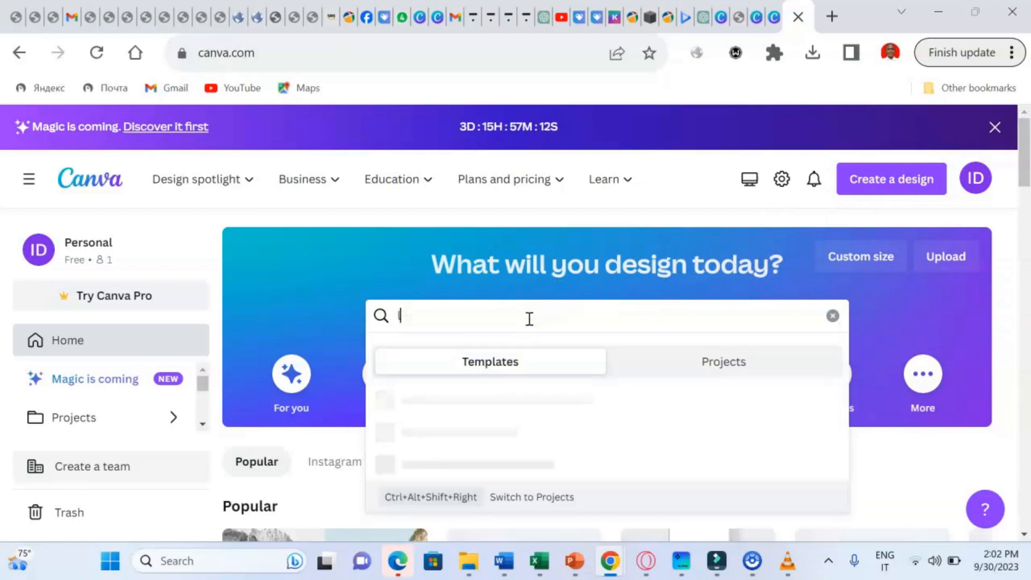
text(ogo)
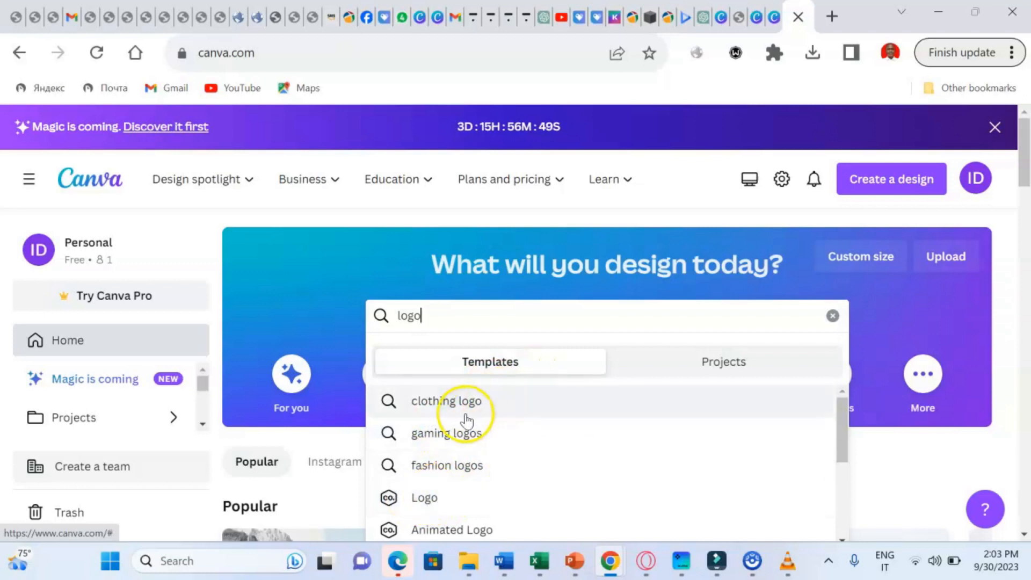
click(449, 403)
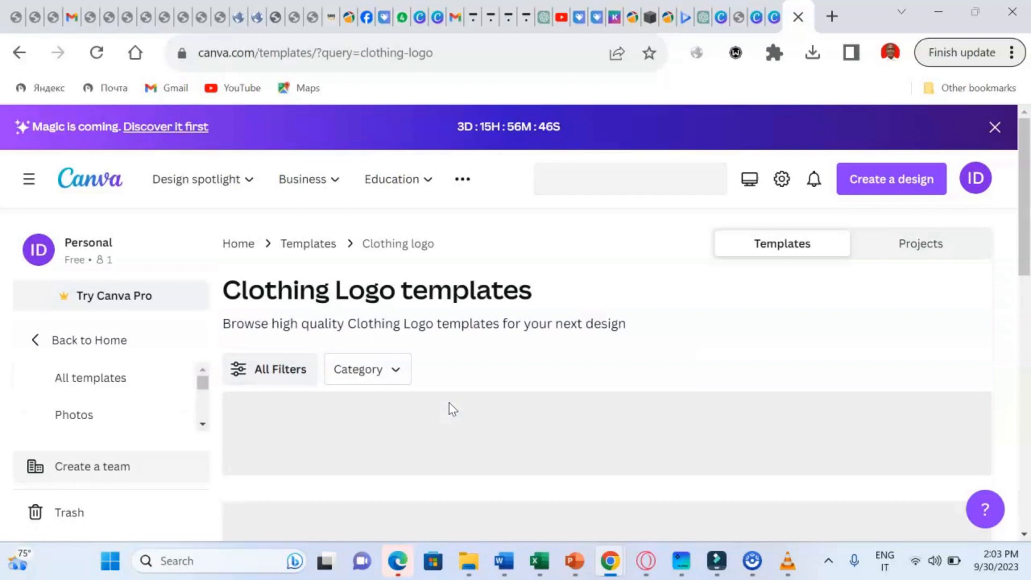
click(670, 401)
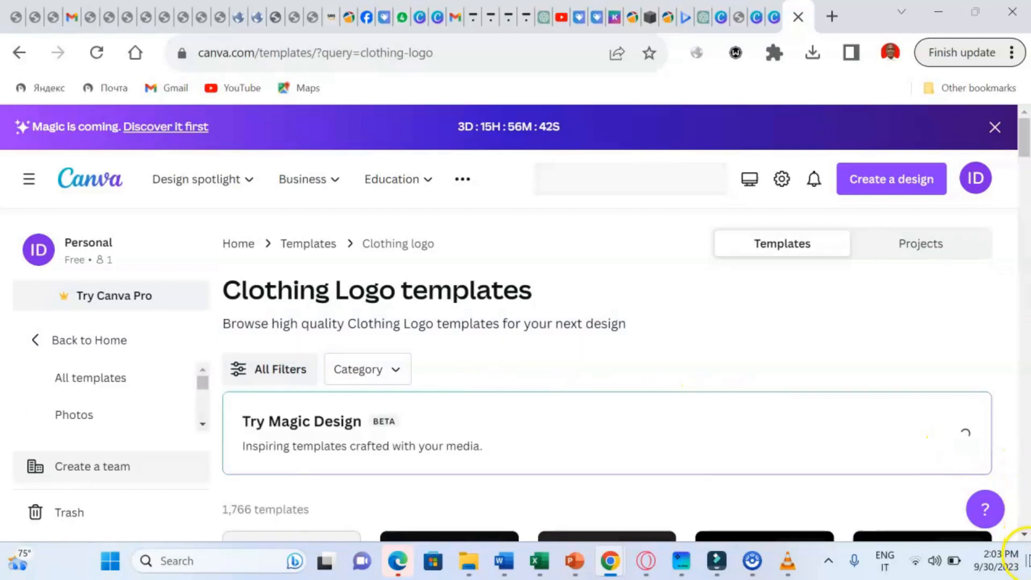
click(1024, 536)
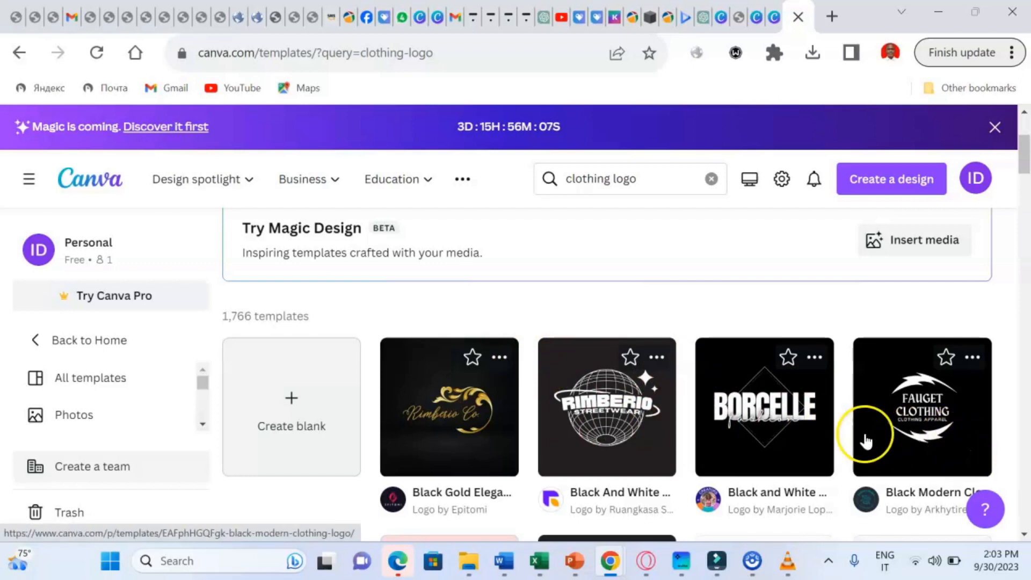
- Preview the BORCELLE Black and White Minimalist Fashion Store Logo and start customizing it
click(751, 429)
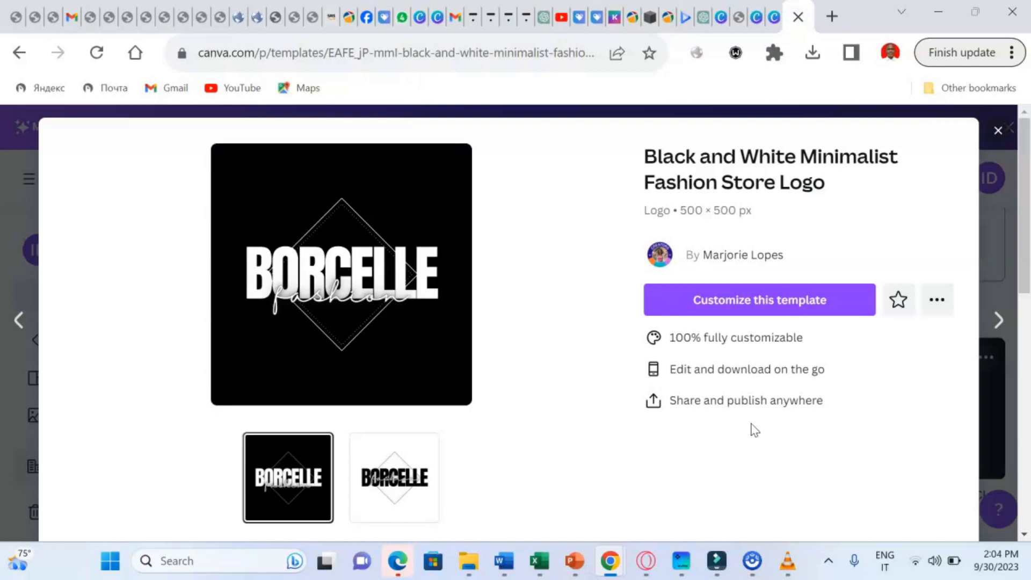
click(789, 309)
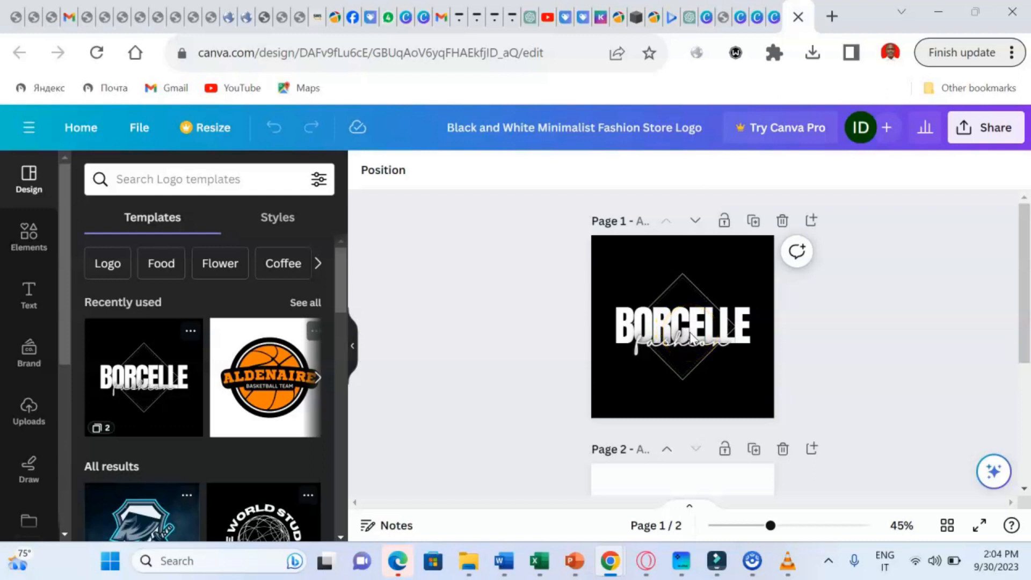
- Replace 'fashion' with 'taraba' and BORCELLE with 'M-TECH', then put the diamond graphic into crop mode
click(665, 322)
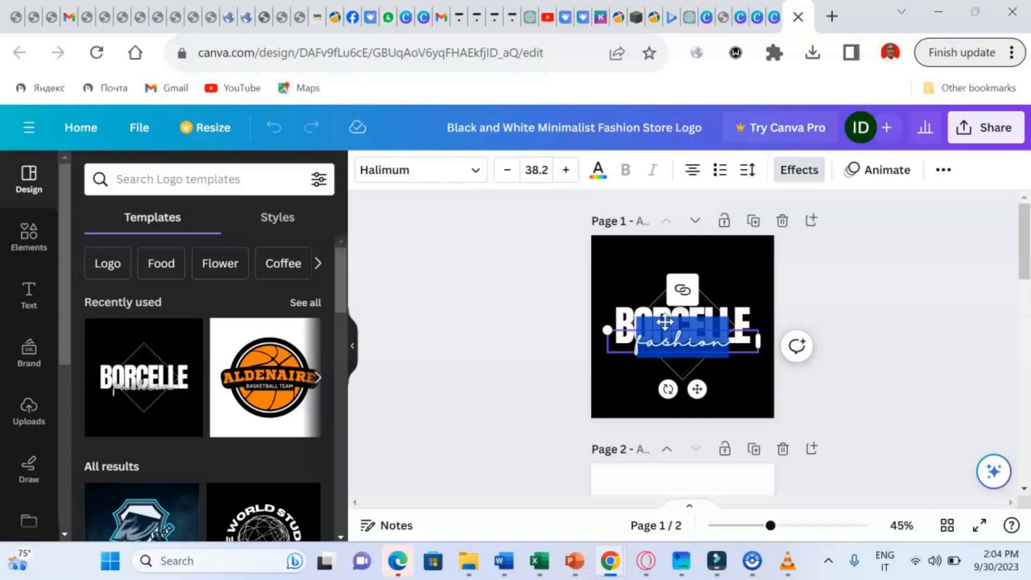
text(tara)
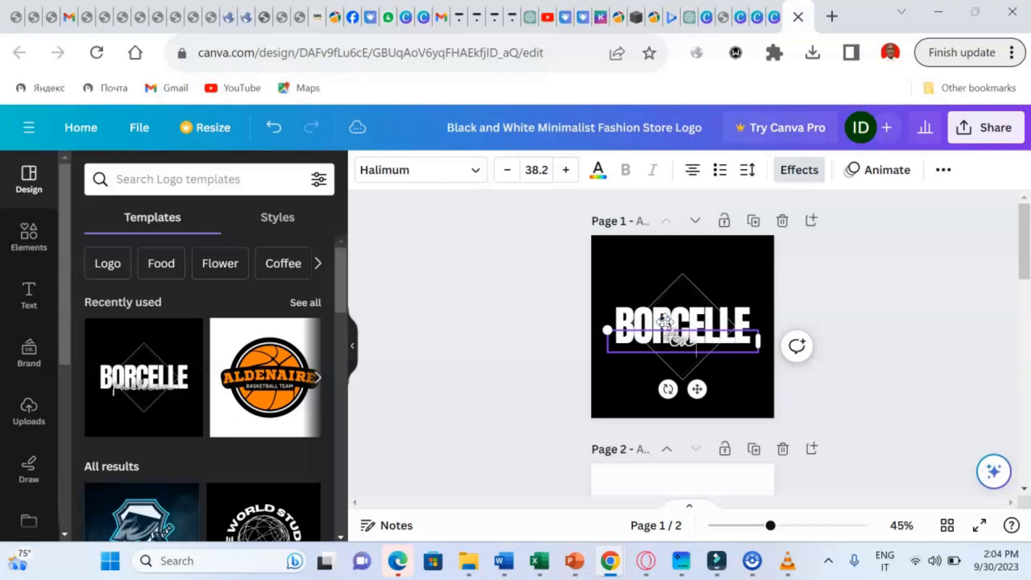
text(ba)
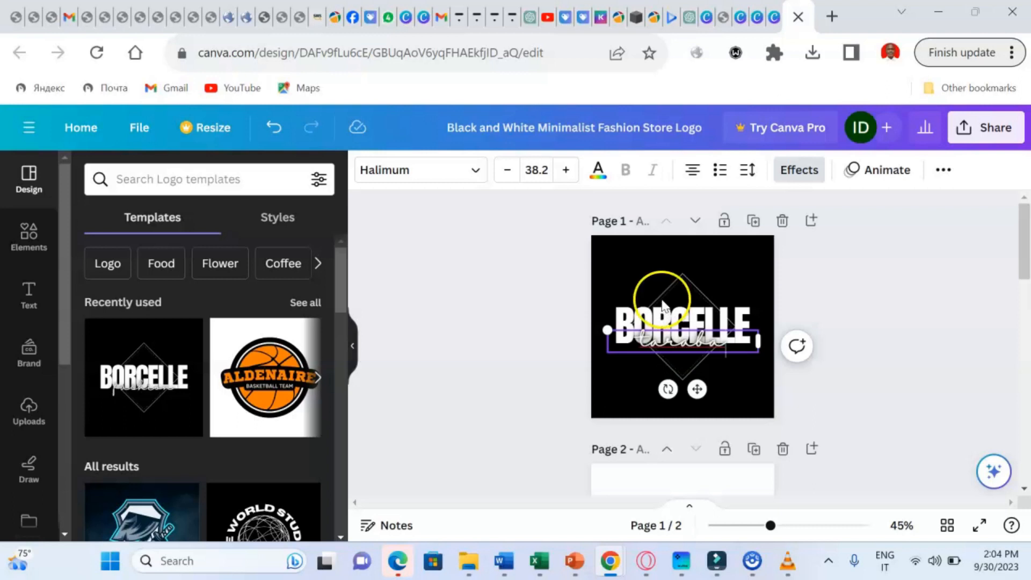
click(647, 325)
click(647, 326)
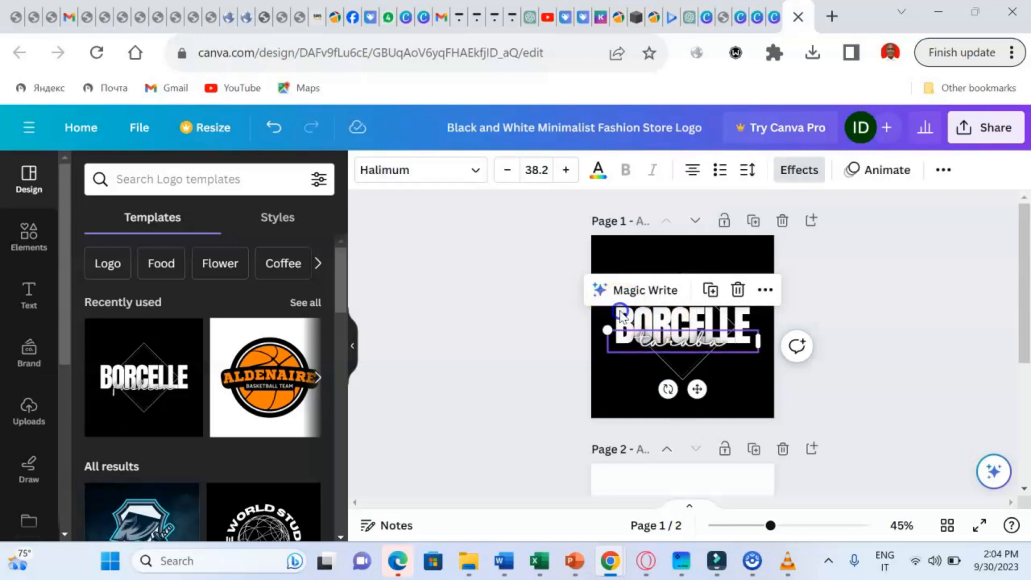
double_click(621, 313)
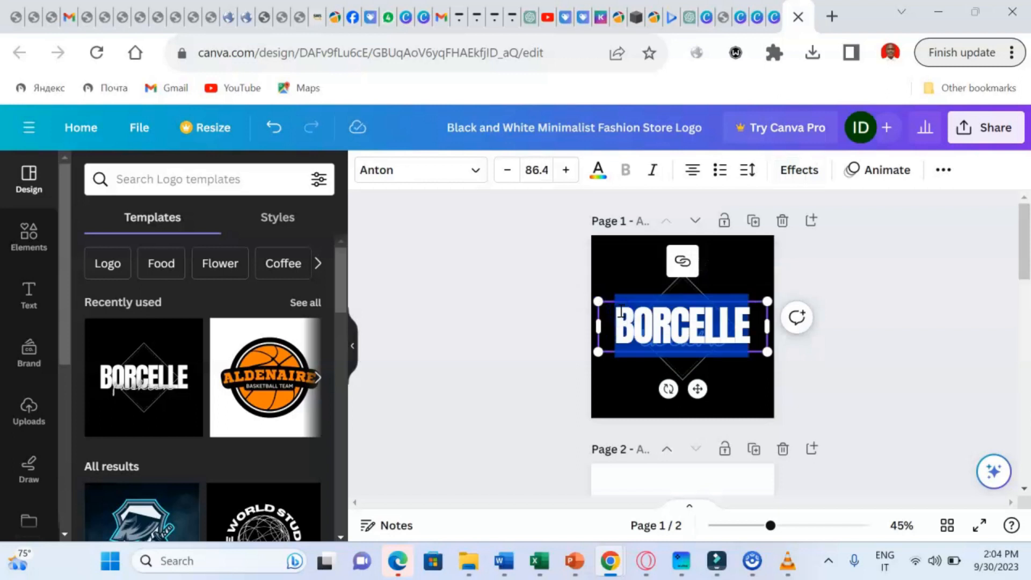
text(M)
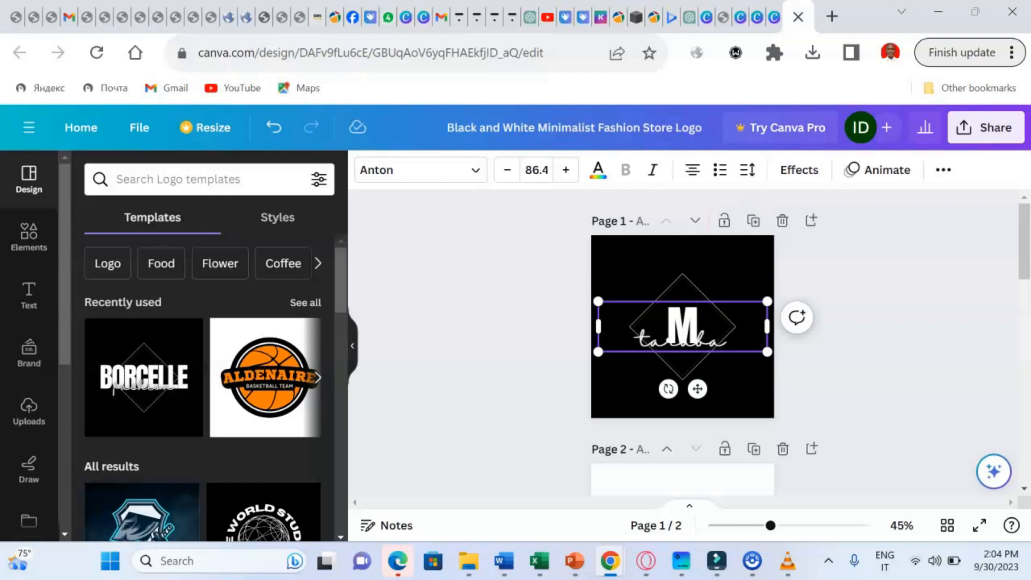
text(-TECH)
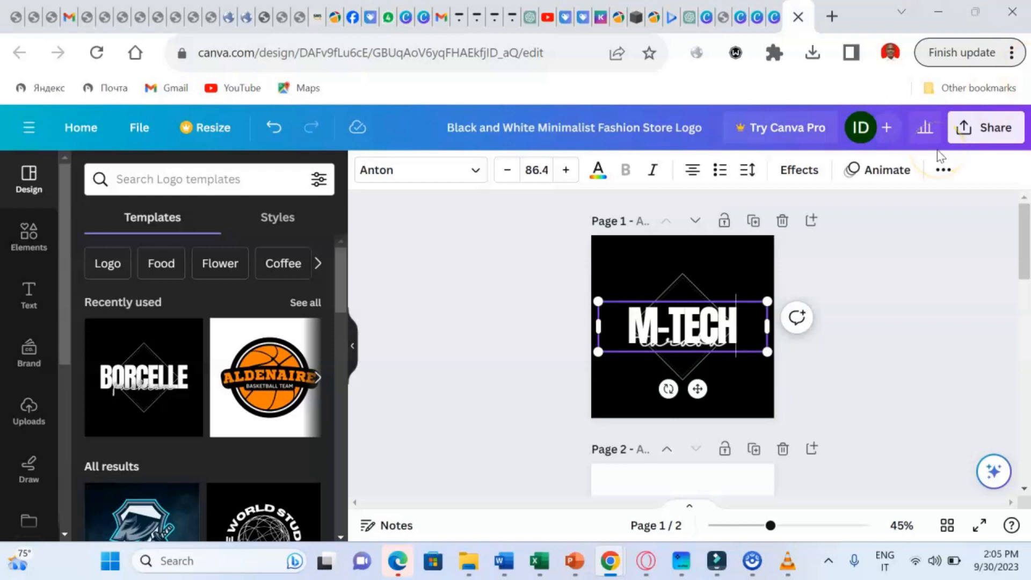
double_click(674, 284)
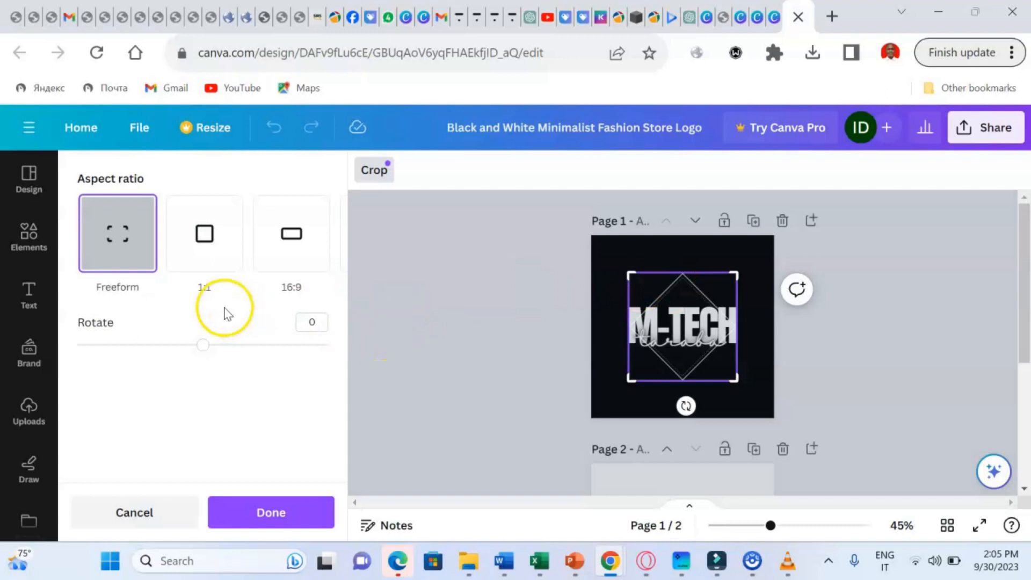
- Crop the diamond graphic to a 16:9 shape, apply it, and deselect the M-TECH wordmark
click(201, 257)
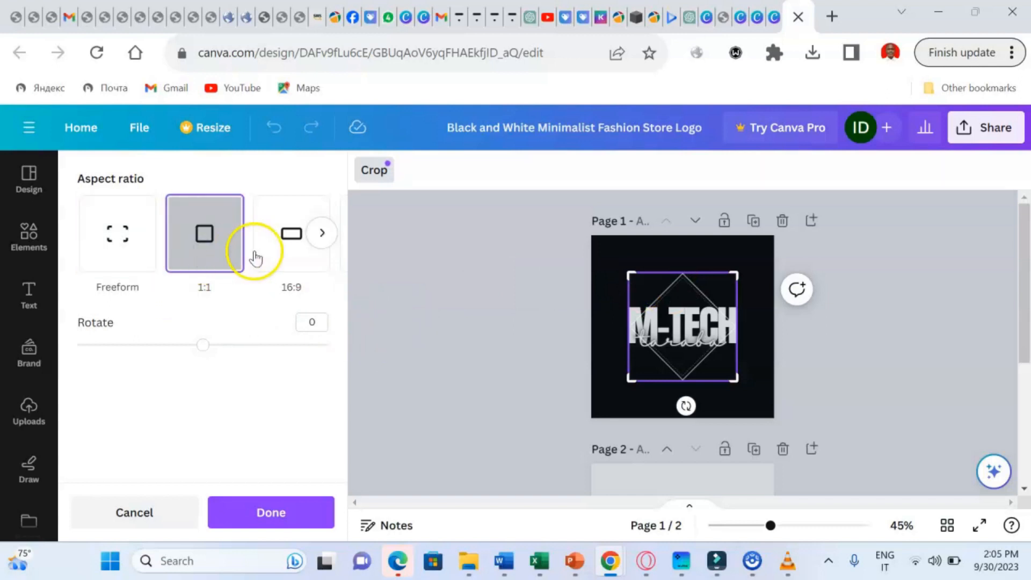
click(288, 241)
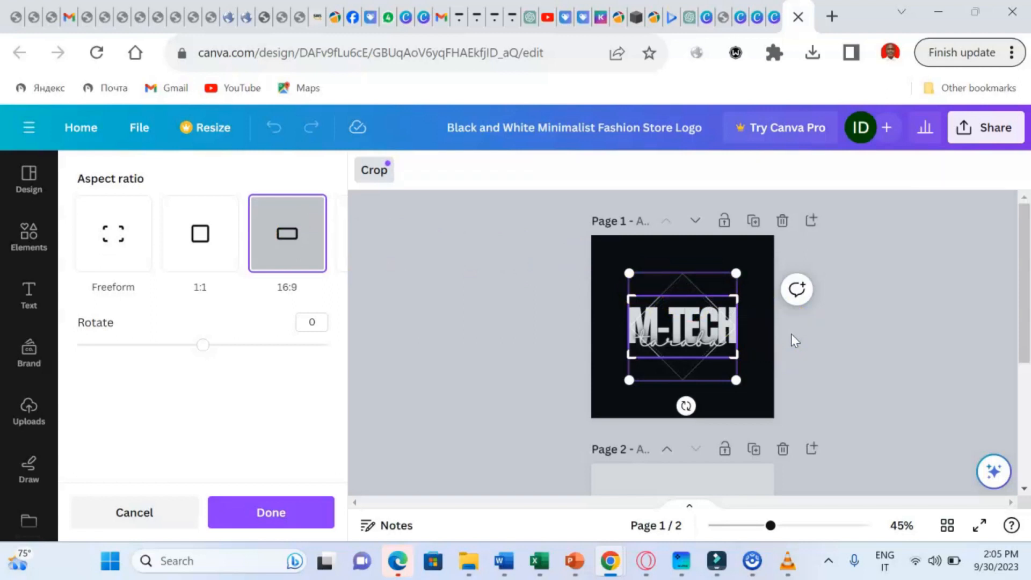
click(811, 349)
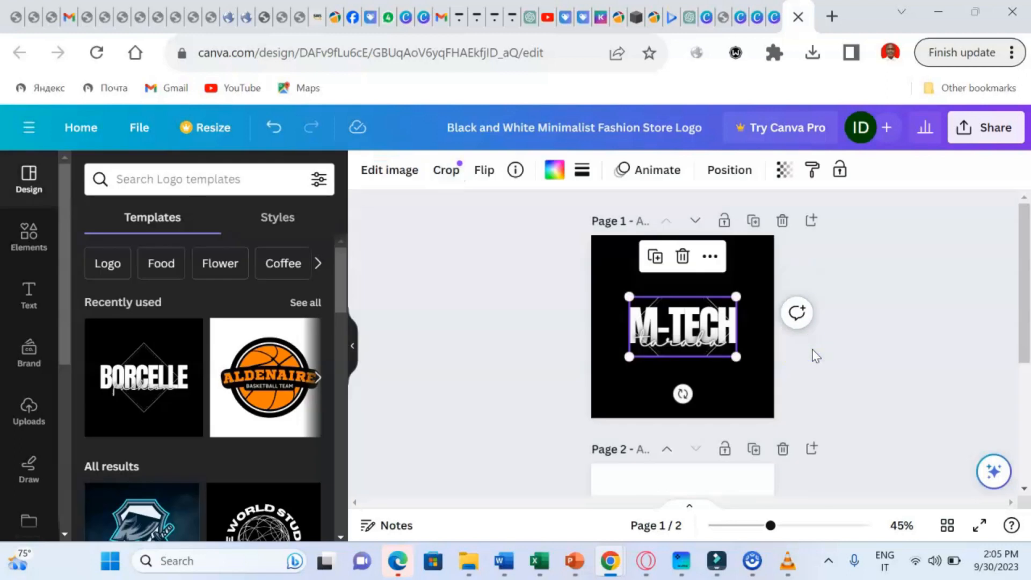
click(812, 350)
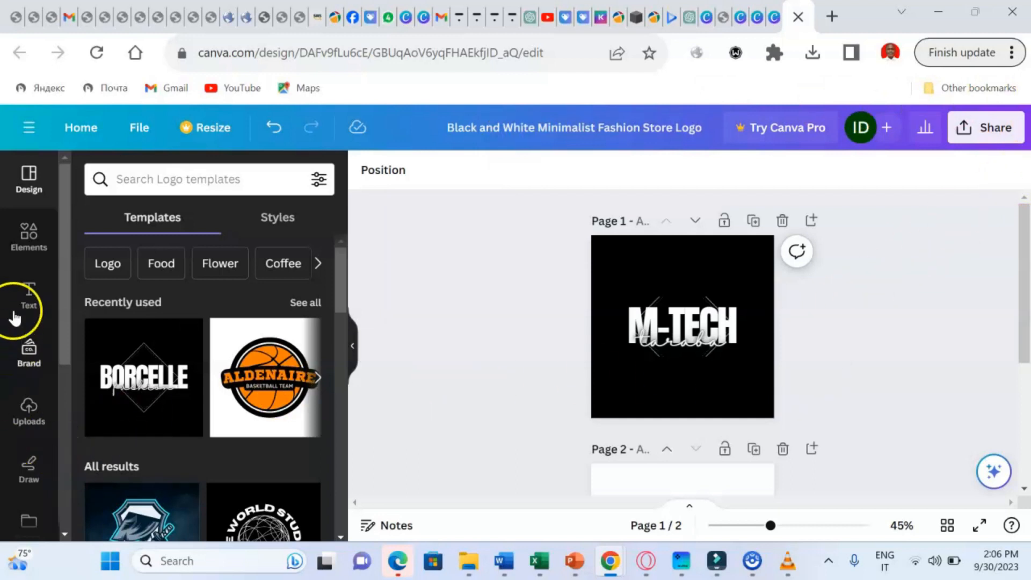
- Try coral red and several gray page backgrounds on the logo, then revert to black
click(627, 260)
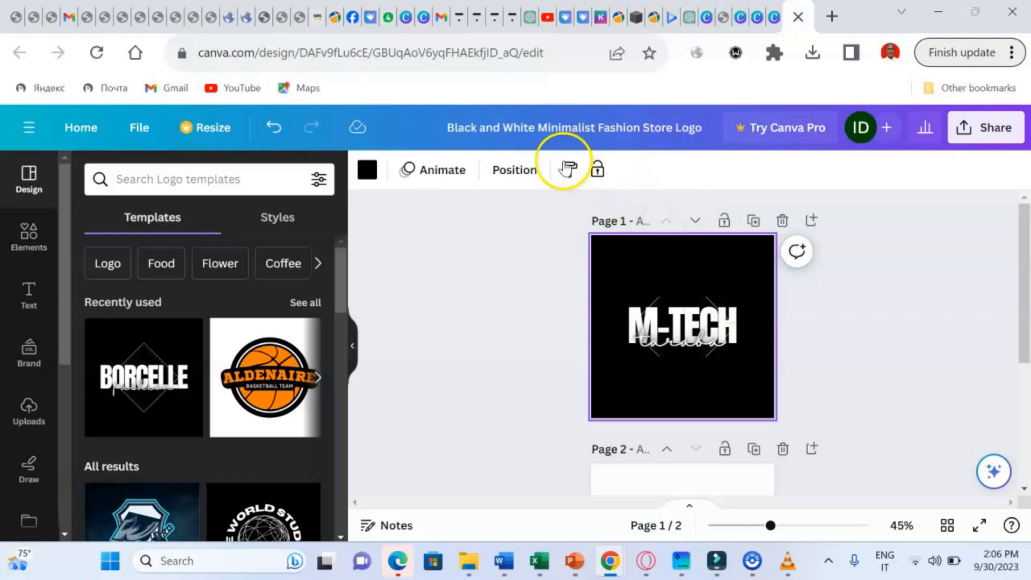
click(365, 170)
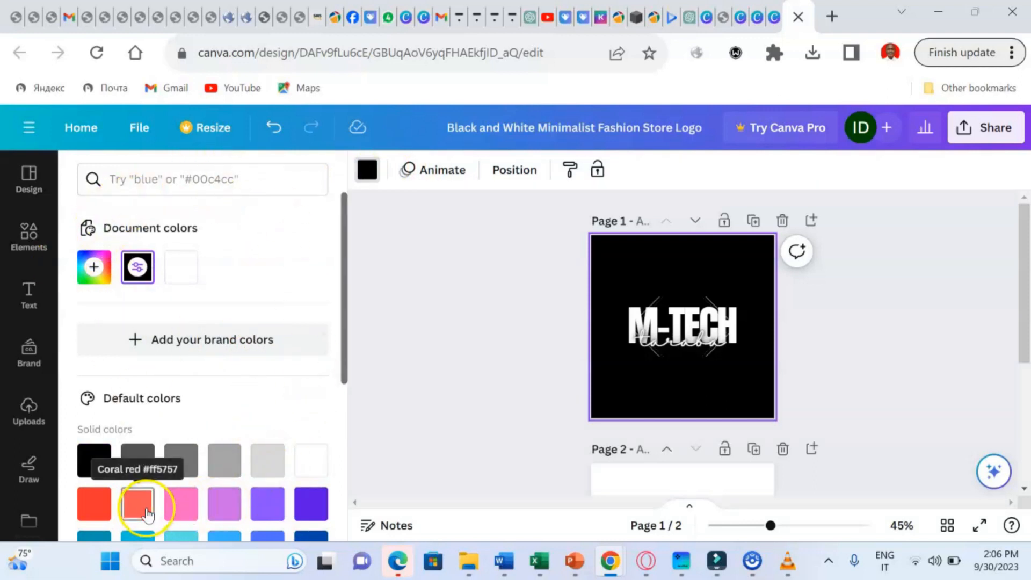
click(85, 511)
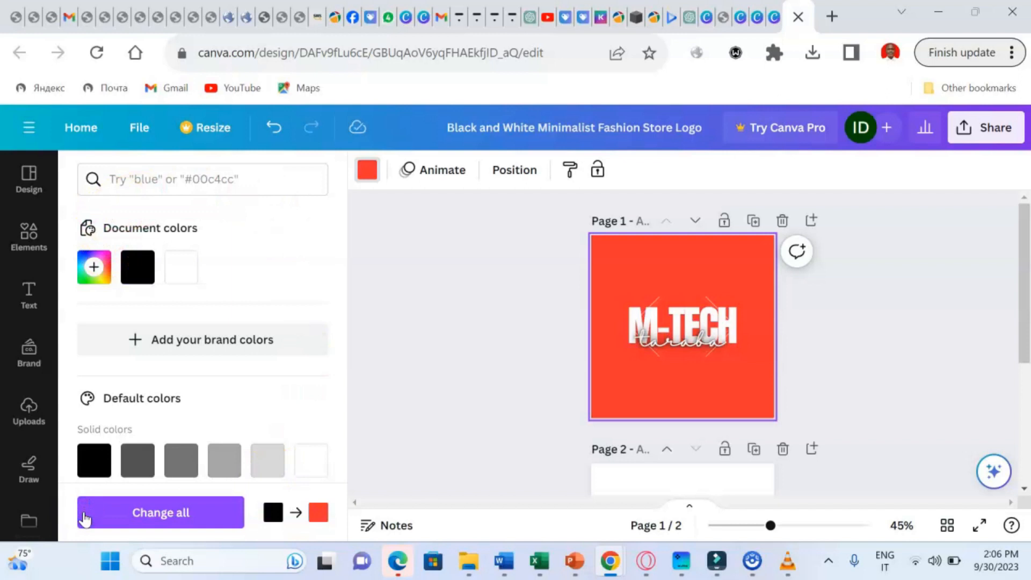
click(142, 473)
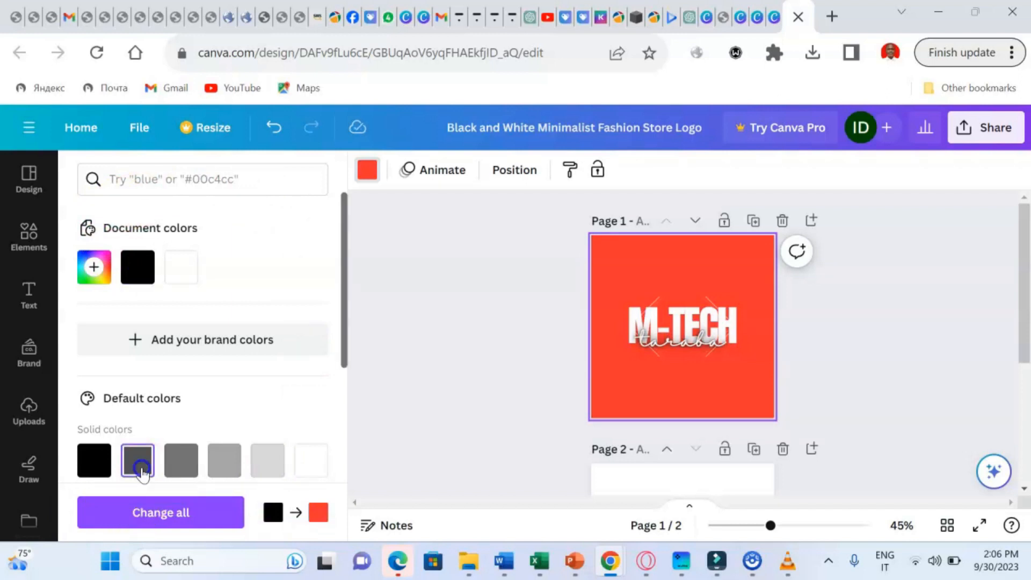
click(189, 467)
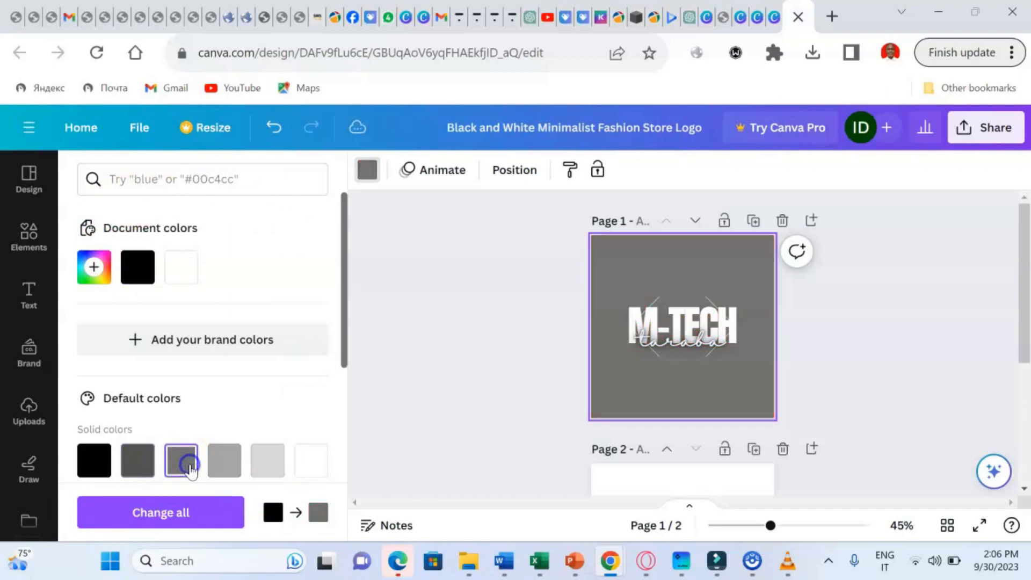
click(225, 466)
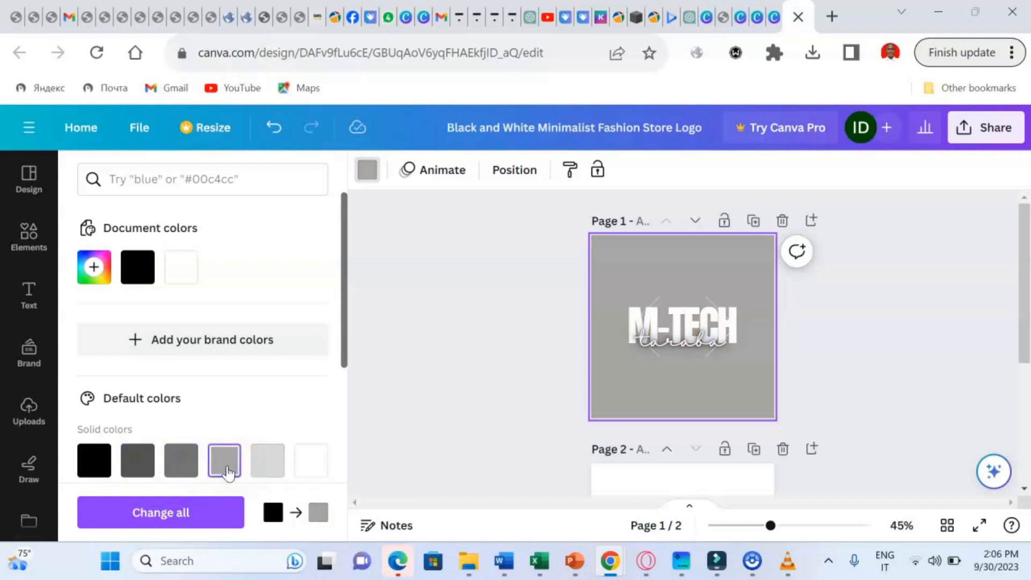
click(103, 468)
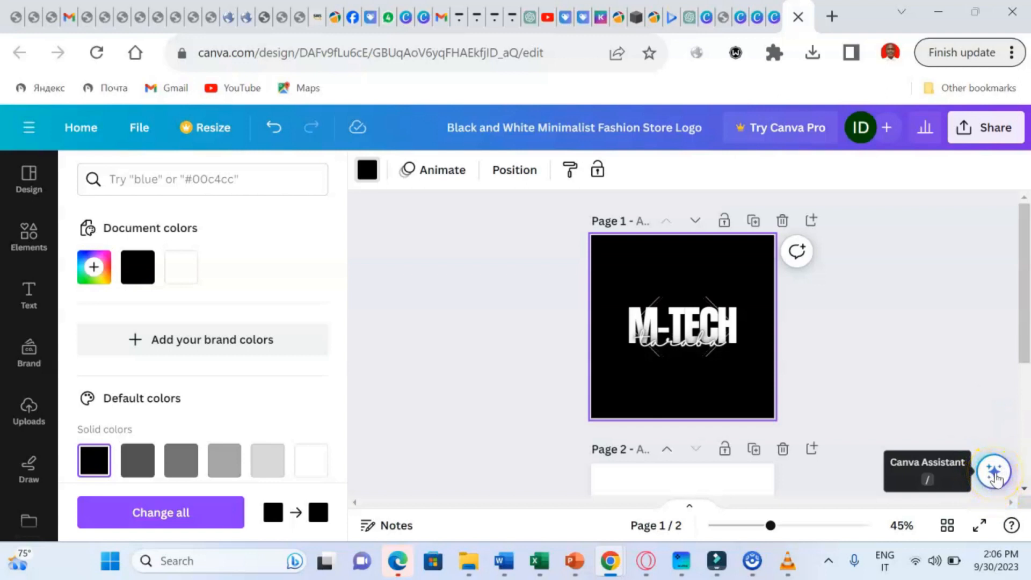
- Scroll between pages and back up to Canva's home page
click(1024, 491)
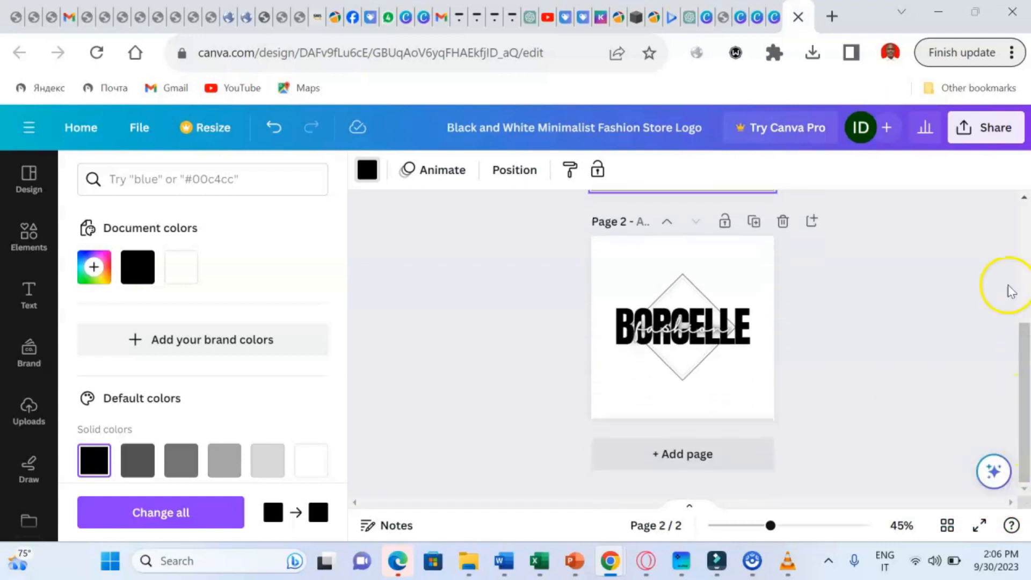
click(1024, 197)
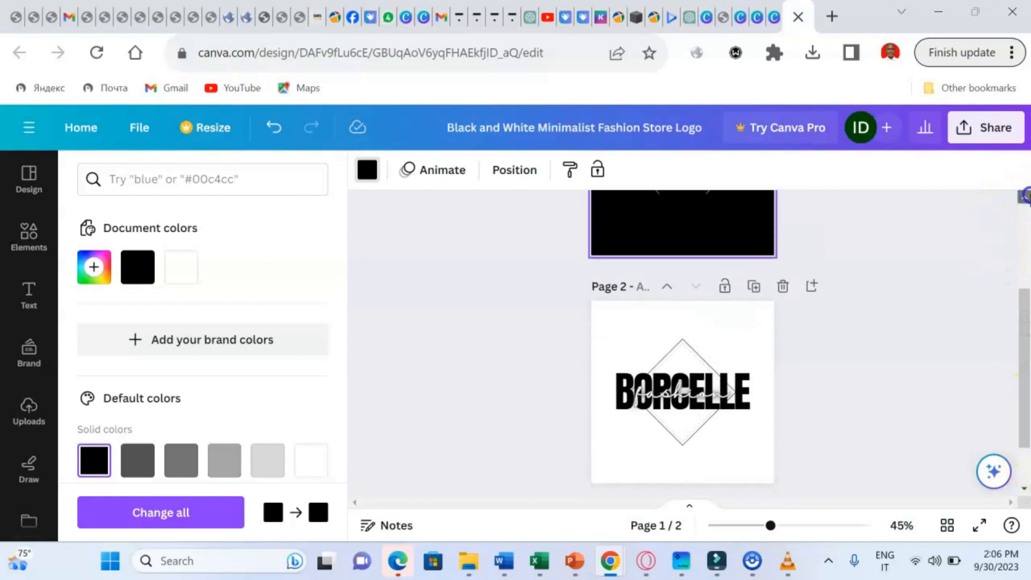
click(1024, 197)
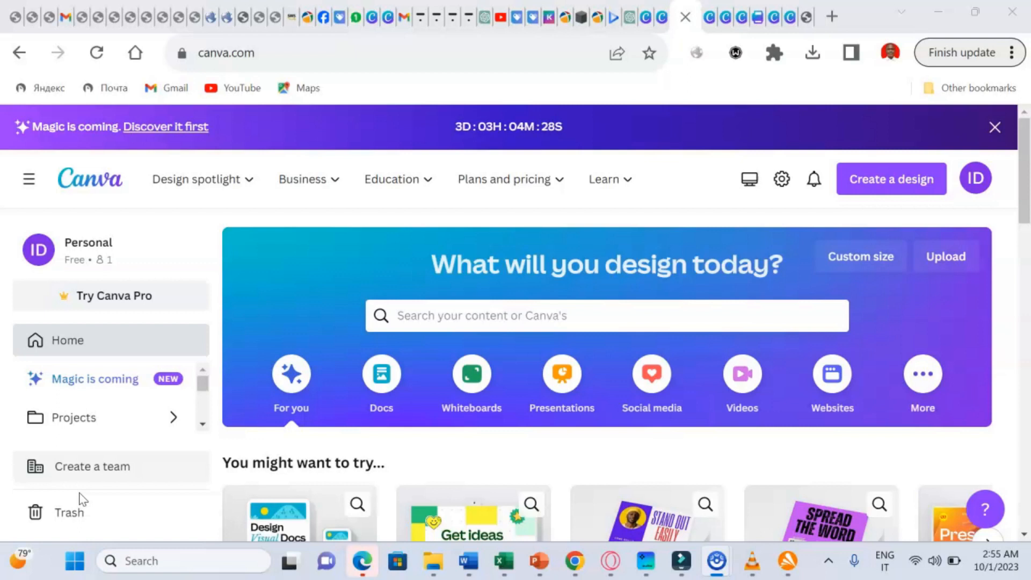
- Search Canva templates for 'resume' using the resume suggestion
click(435, 316)
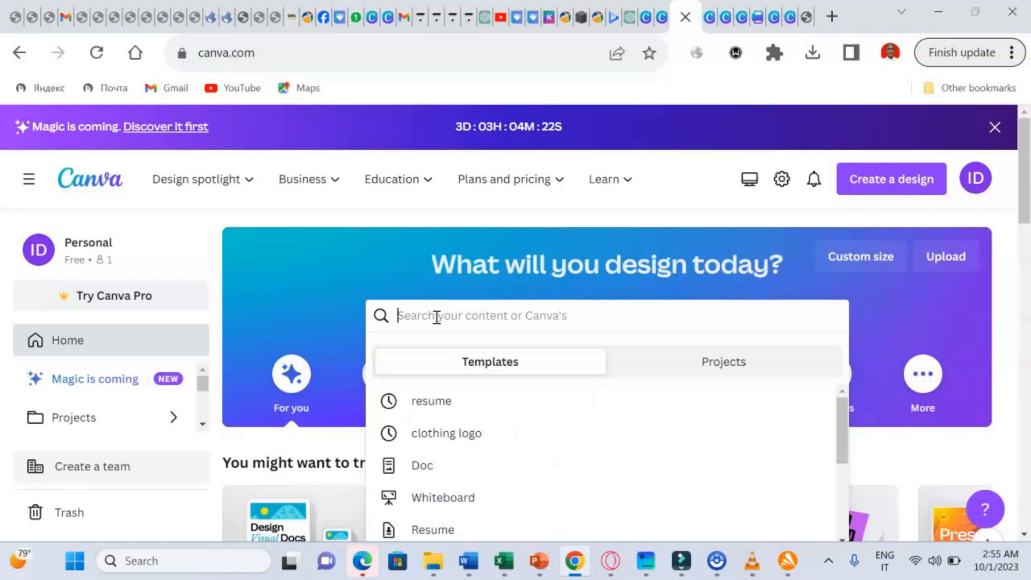
text(resume)
click(454, 400)
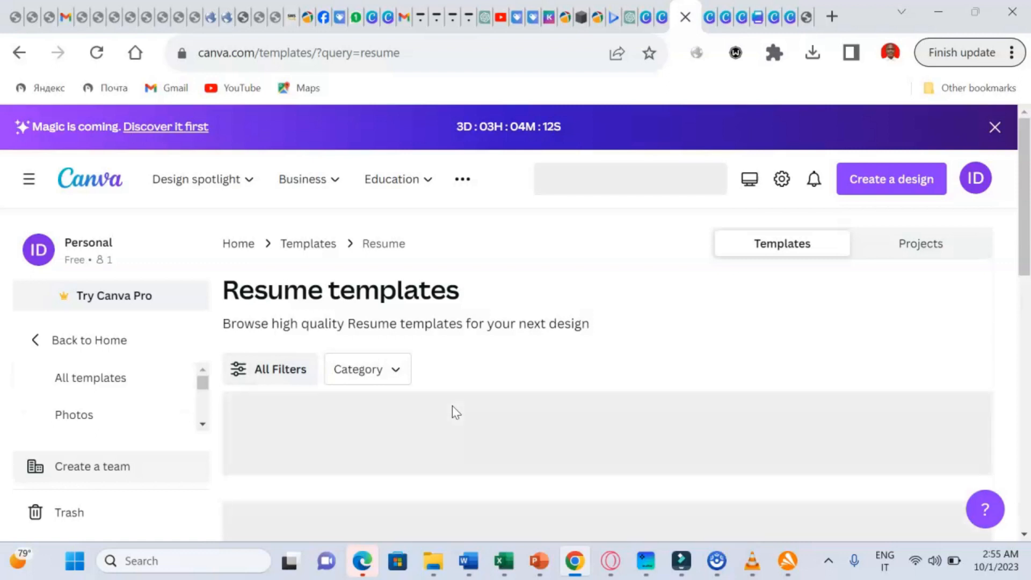
click(575, 424)
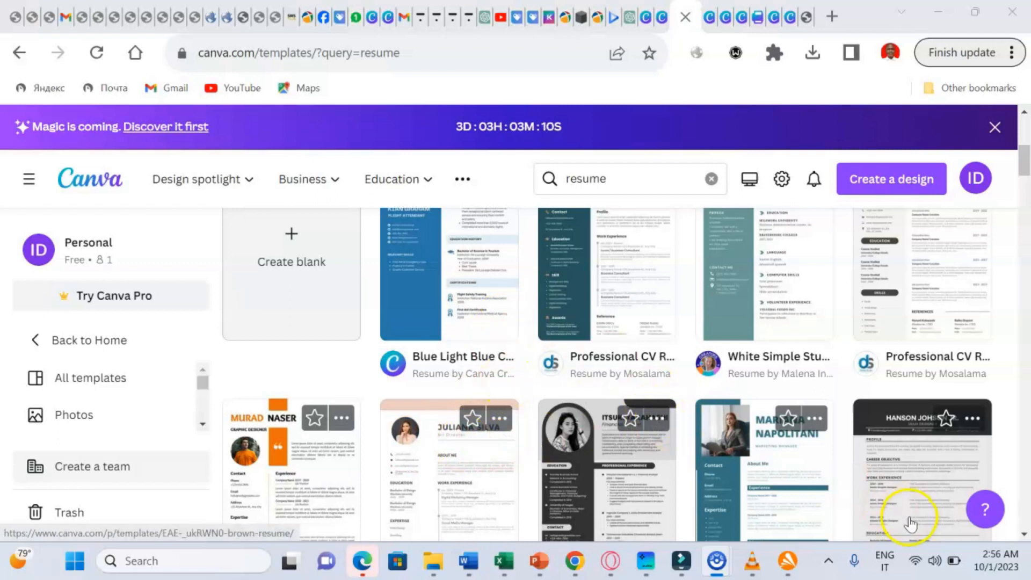
scroll(1024, 535, down, 4)
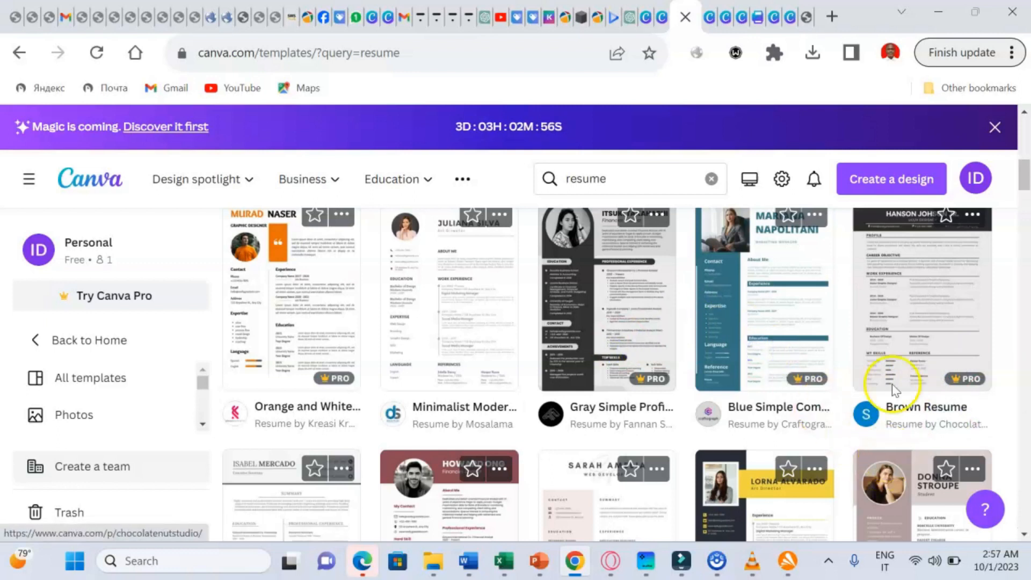
- Scroll down through the resume template results
click(1024, 113)
scroll(1025, 112, up, 4)
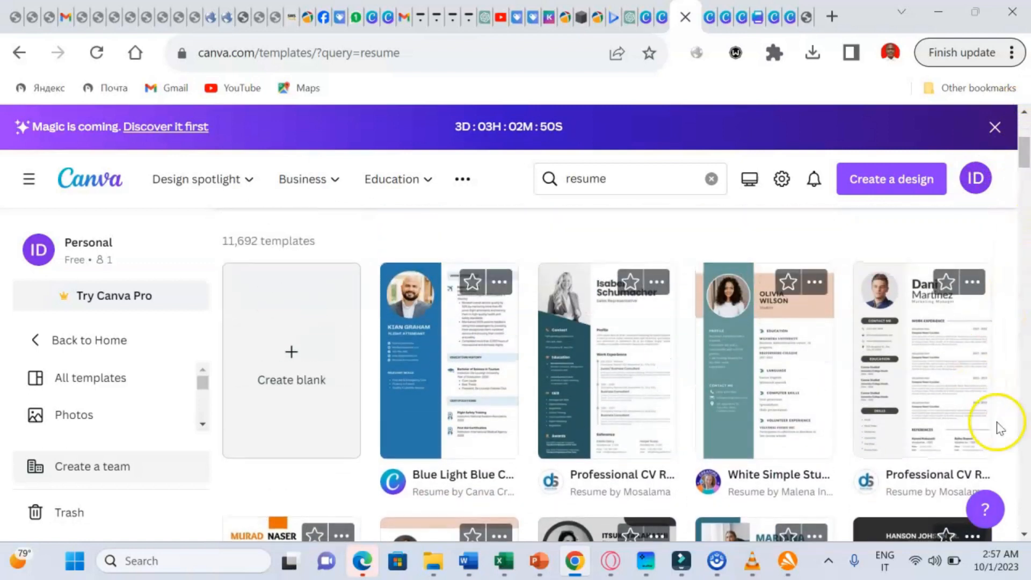
click(1022, 535)
click(1019, 533)
click(1019, 533)
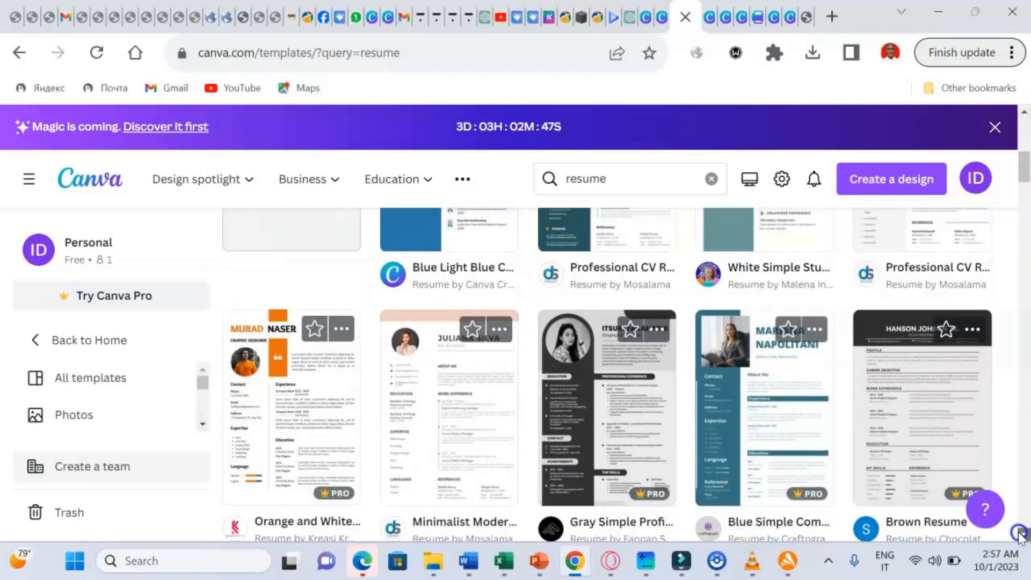
click(1020, 533)
click(1020, 533)
click(1020, 533)
click(1020, 533)
click(1019, 533)
click(1020, 533)
click(1019, 533)
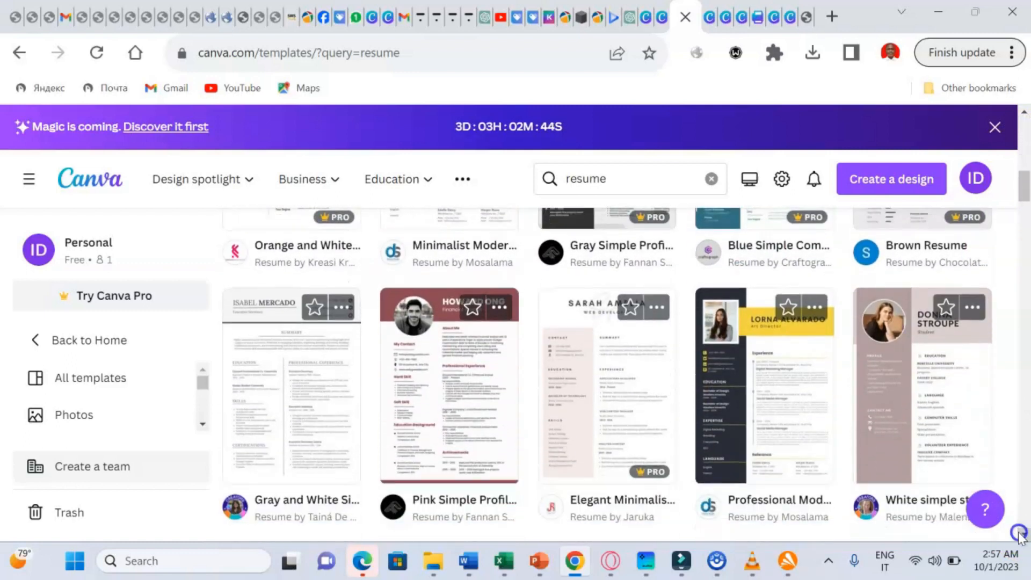
click(1019, 533)
click(1019, 533)
click(1019, 533)
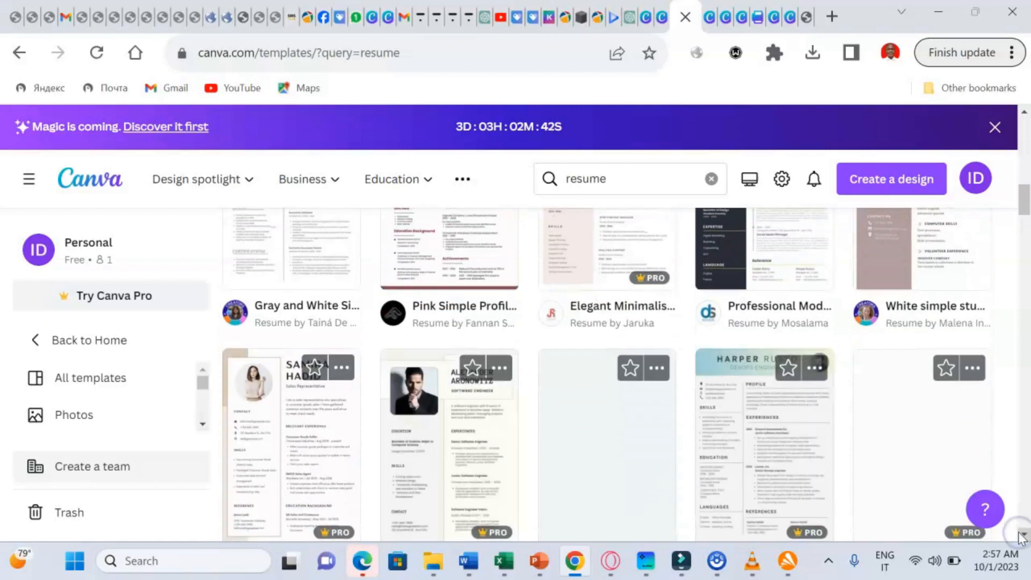
click(1019, 533)
click(1020, 533)
click(1019, 533)
click(1020, 533)
click(1019, 533)
click(1020, 533)
click(1019, 533)
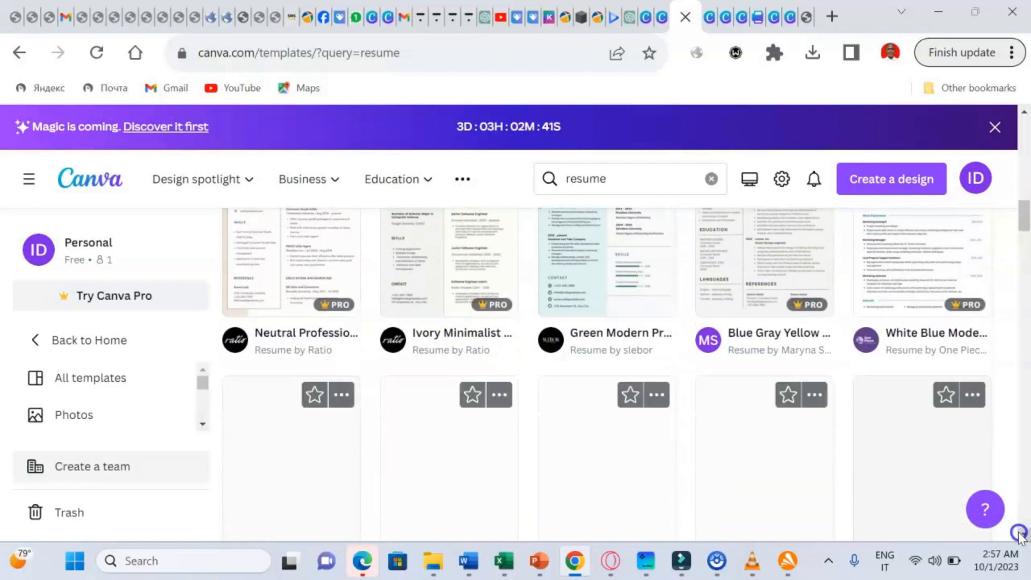
click(1019, 533)
click(1020, 533)
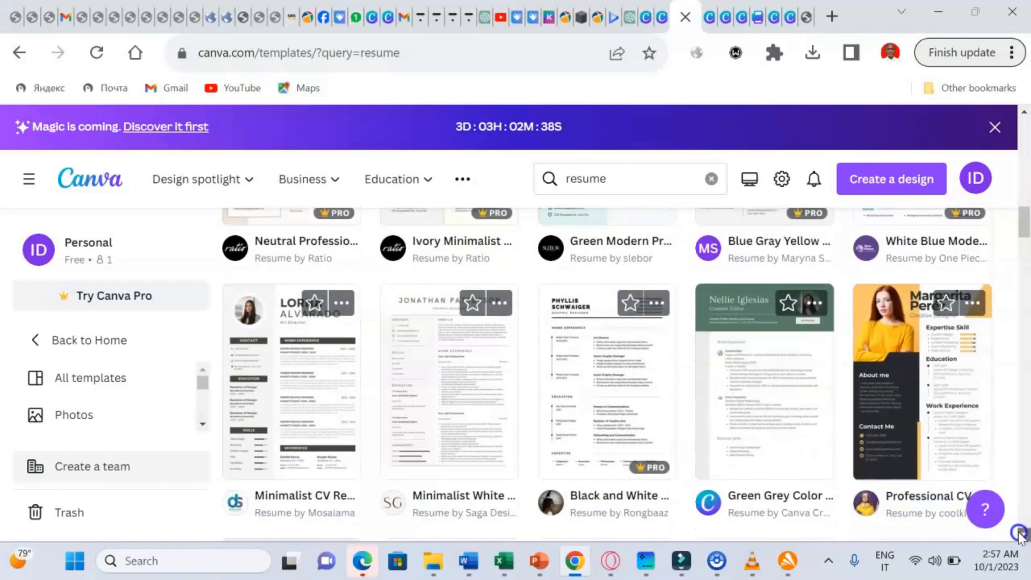
click(1020, 533)
click(1019, 533)
click(1019, 533)
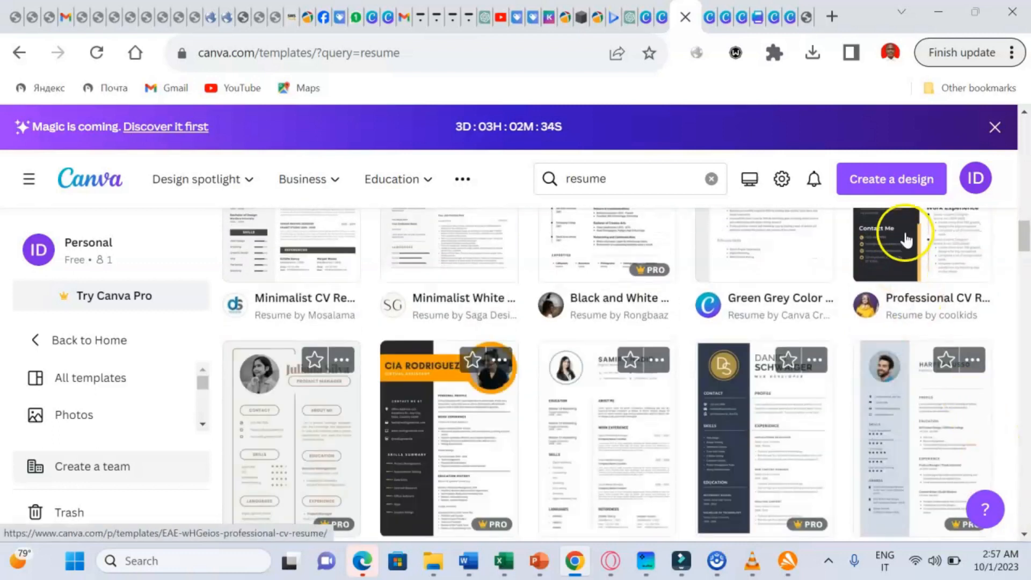
- Scroll back up and preview the Ivory Minimalist Software Engineer A4 CV Resume template
click(1023, 112)
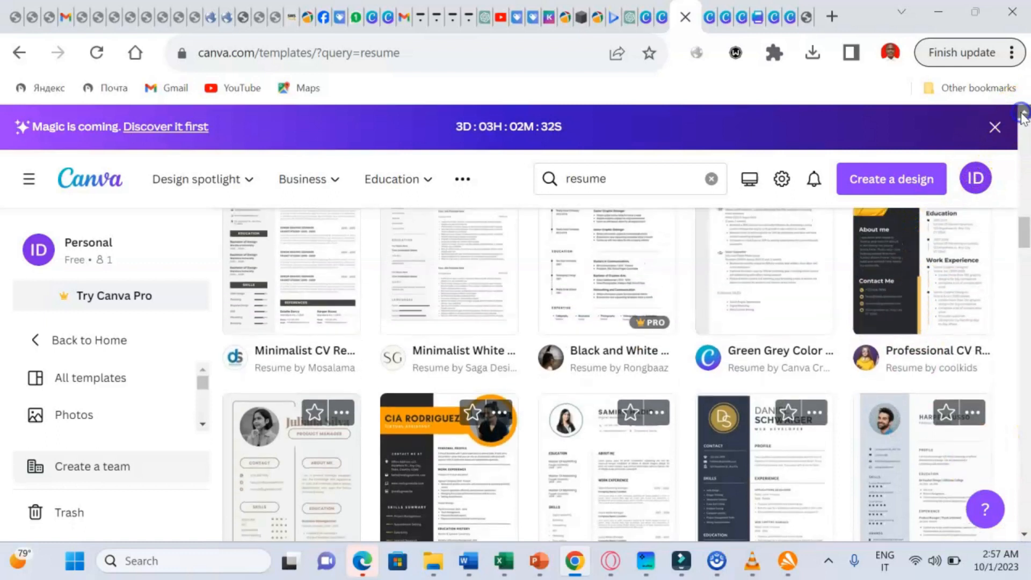
click(1023, 112)
click(1022, 112)
click(1023, 111)
click(1023, 113)
click(1022, 112)
click(1023, 112)
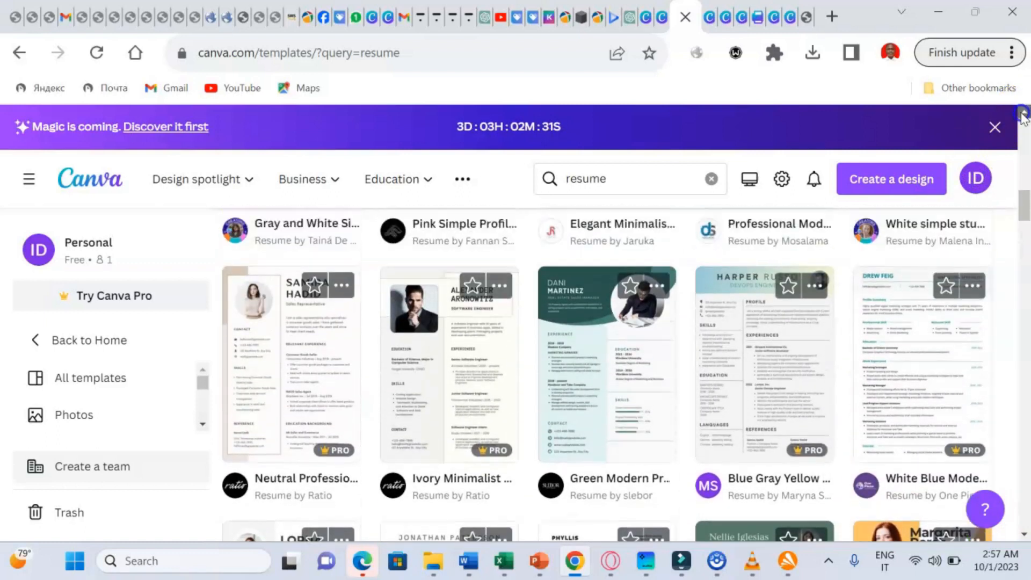
click(1023, 113)
click(1023, 113)
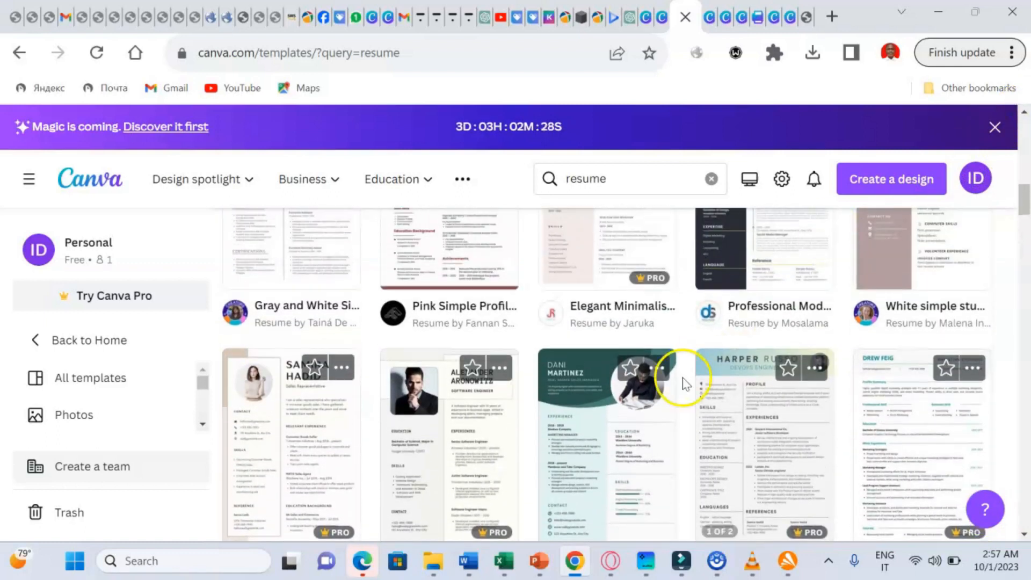
click(431, 416)
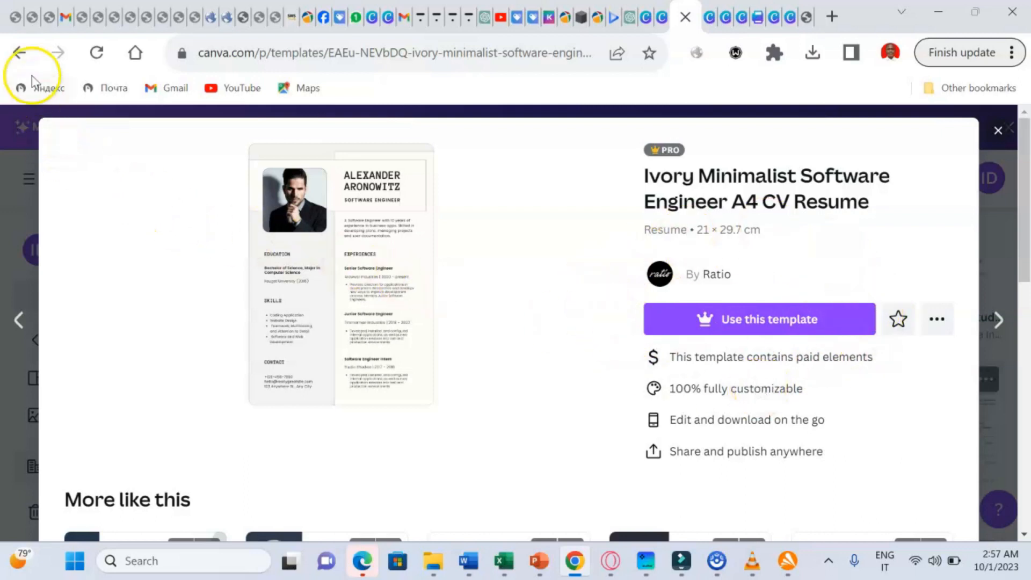
- Return to the resume results and create a design from the Black Modern Chief Exclusive Office Resume
click(21, 52)
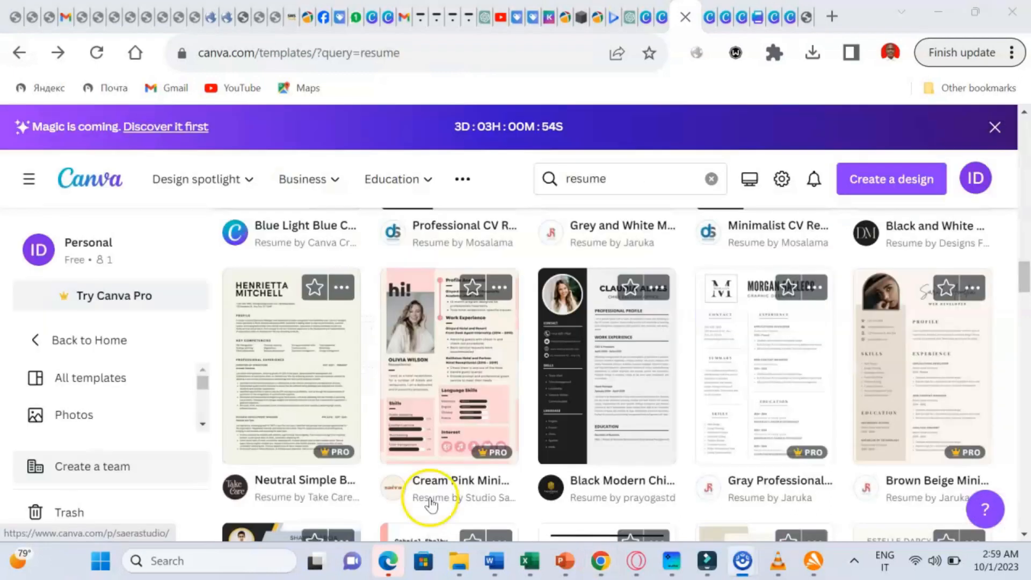
click(627, 403)
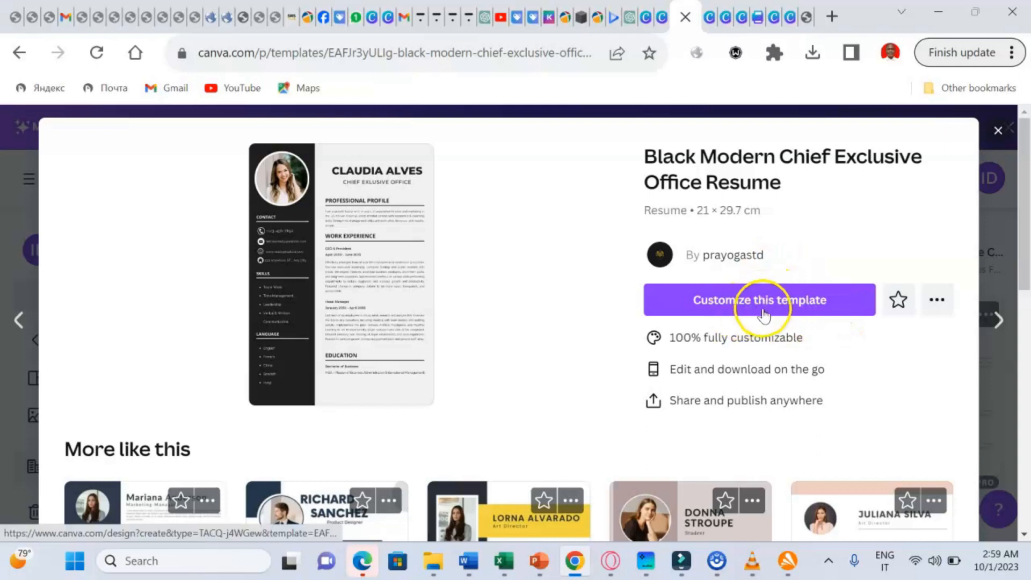
click(803, 302)
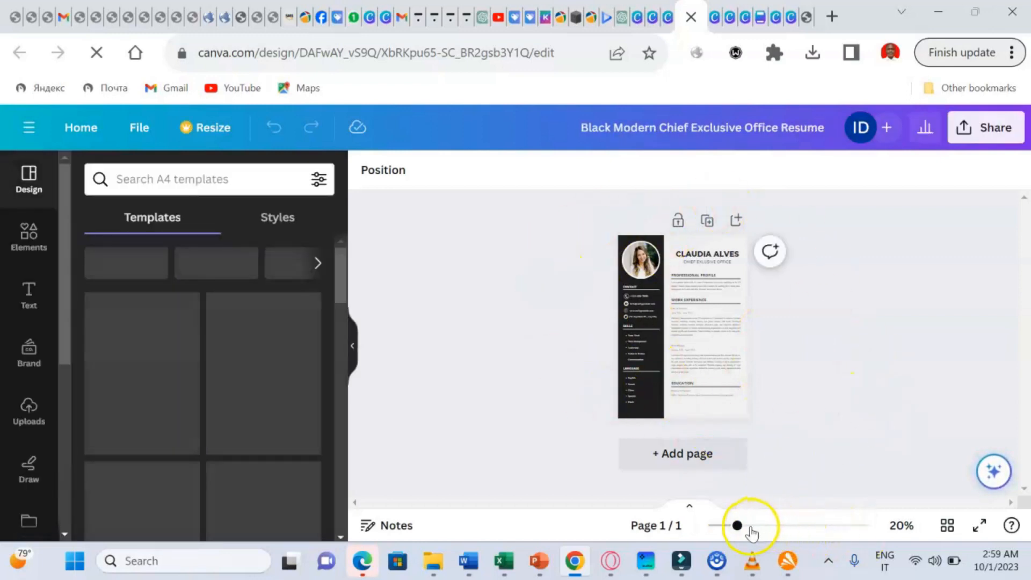
- Zoom the resume to 95%, scroll to the top, and select the sample name heading's text
click(768, 526)
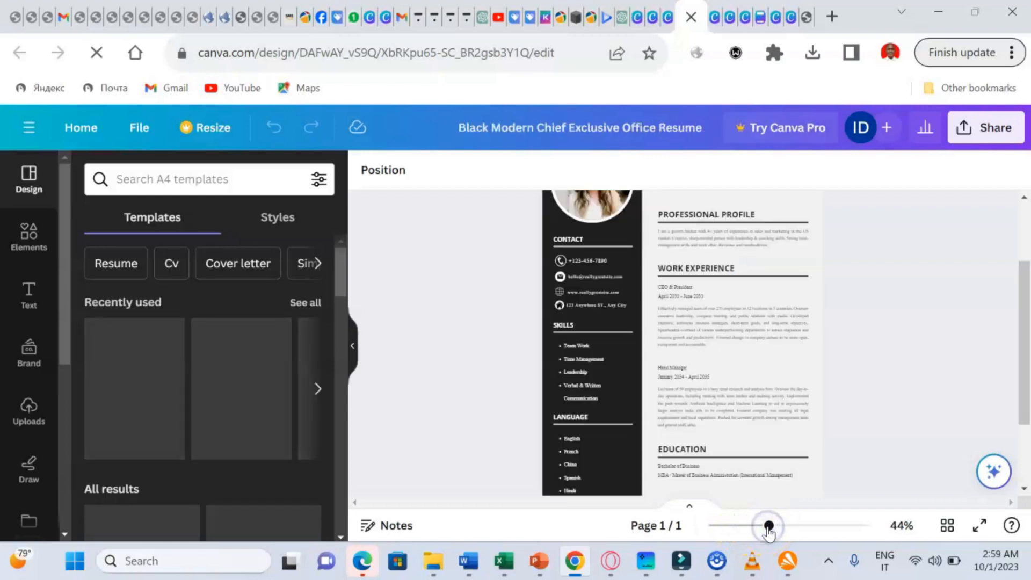
click(792, 527)
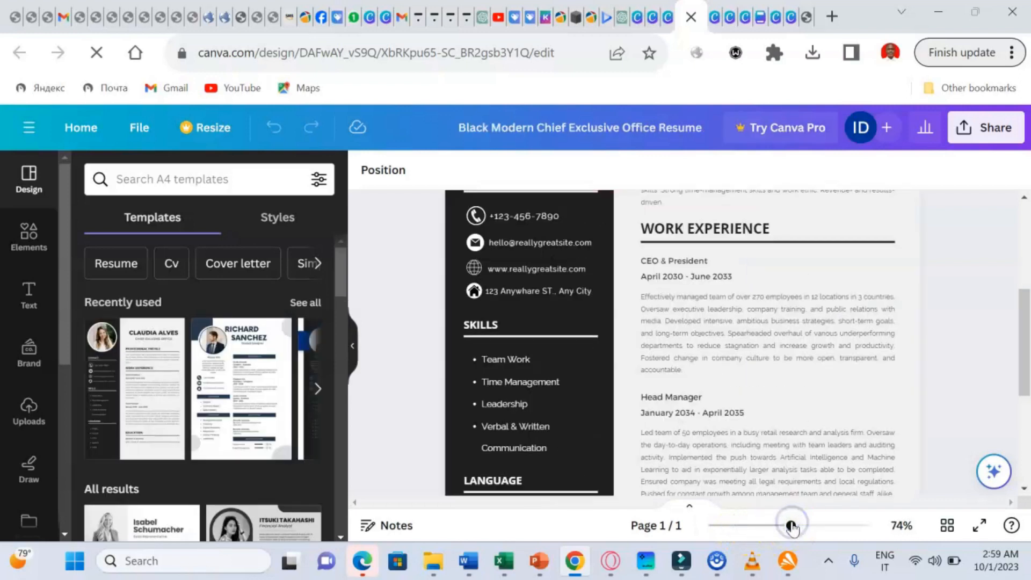
click(801, 526)
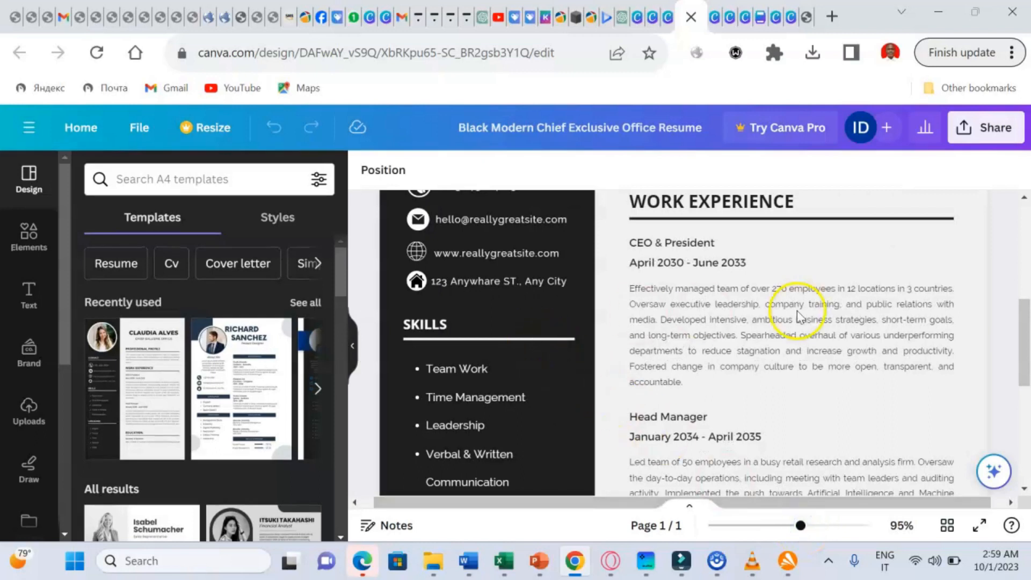
click(1023, 197)
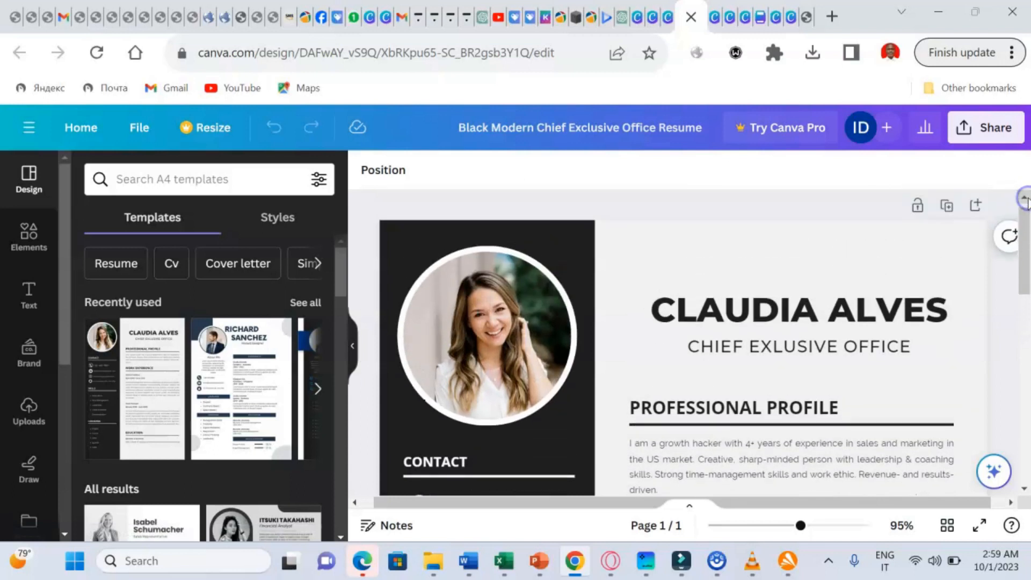
click(776, 306)
click(776, 305)
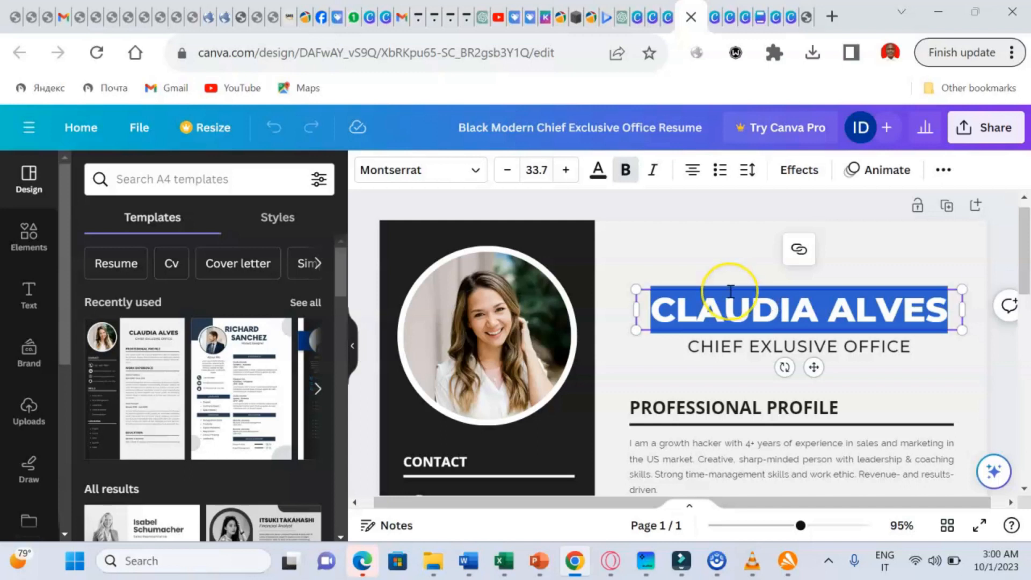
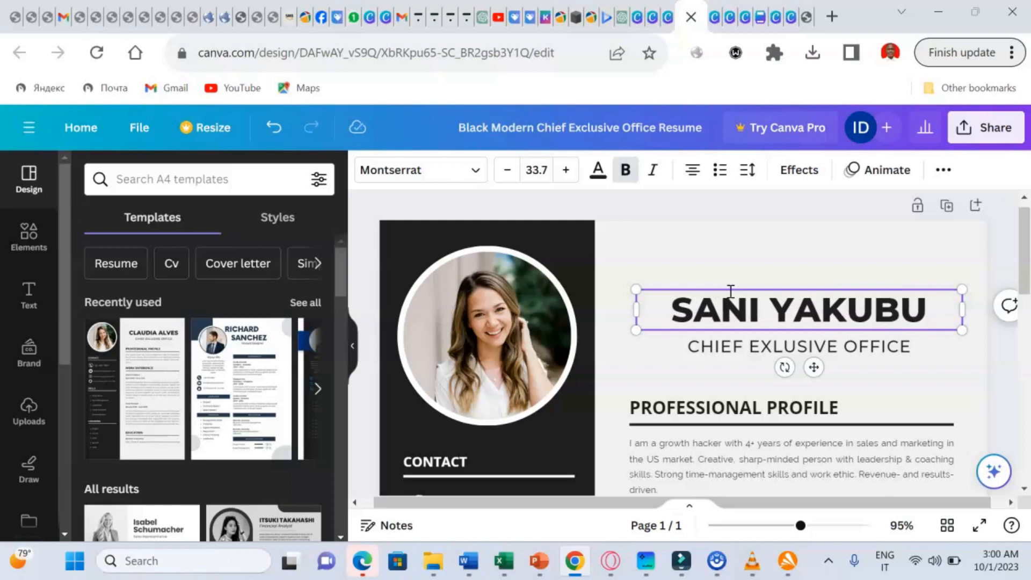
- Replace the heading with the person's own name and change the CHIEF EXLUSIVE OFFICE subtitle to M- TECH
click(648, 319)
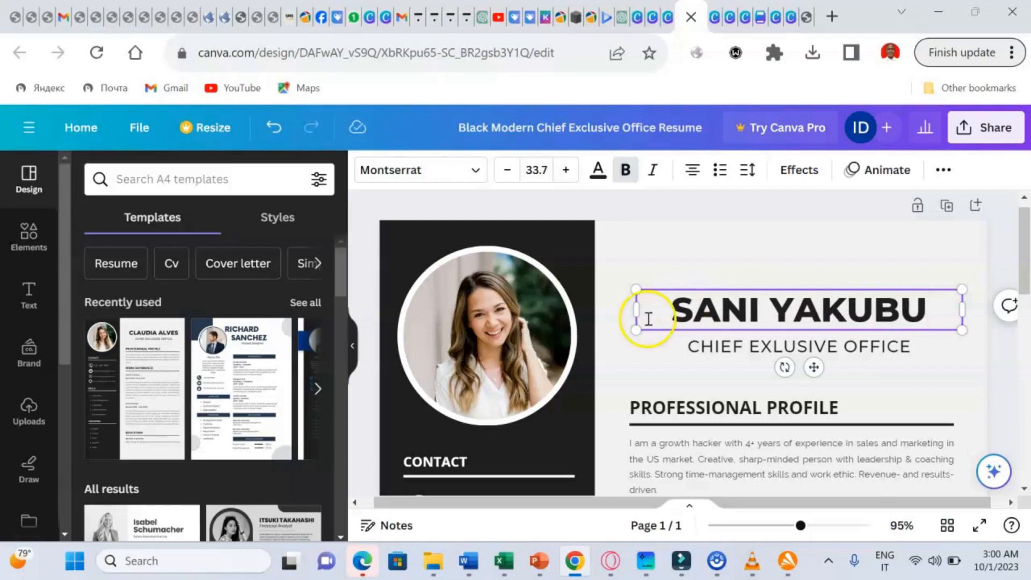
double_click(703, 349)
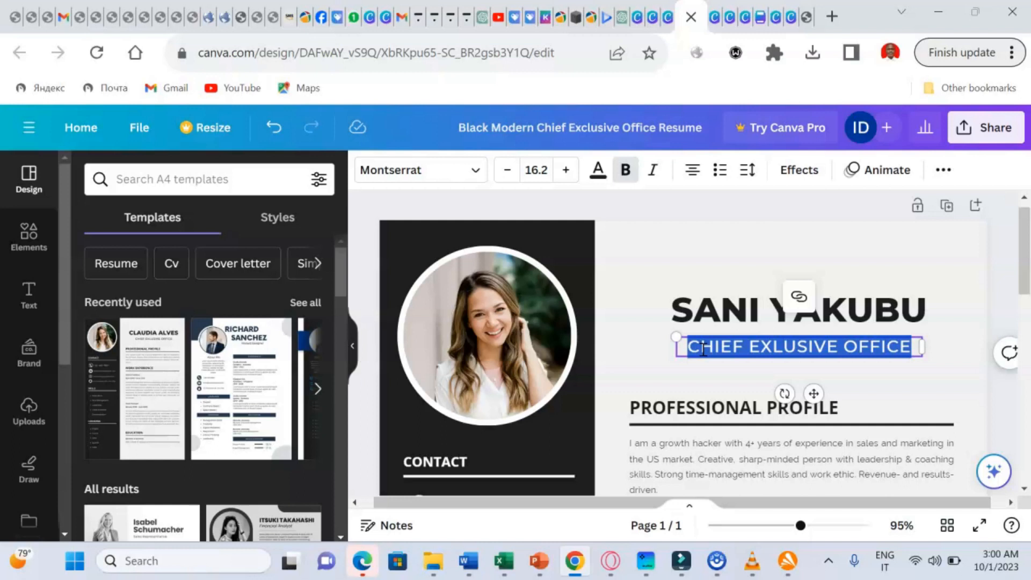
text(M)
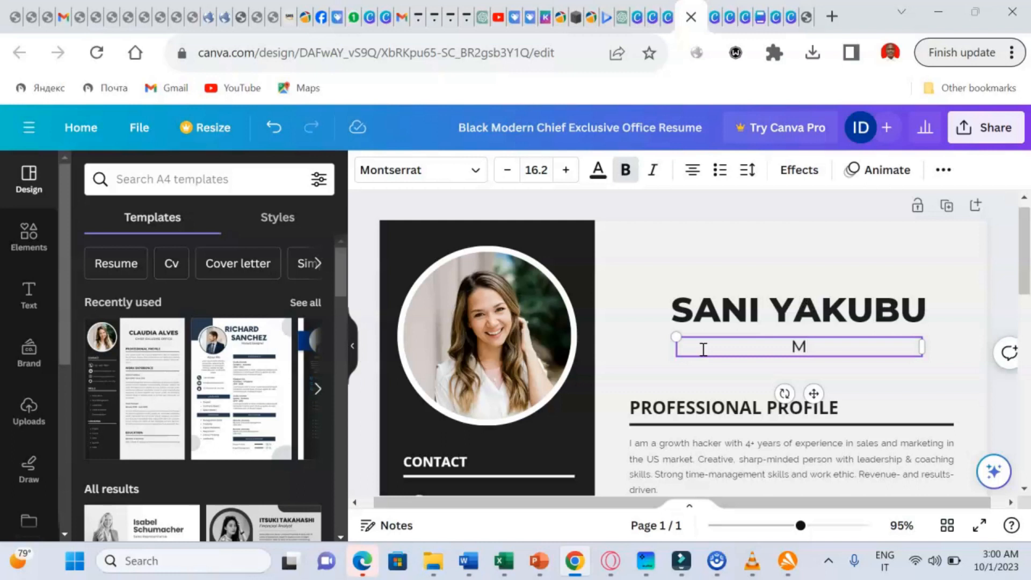
text(- TECH)
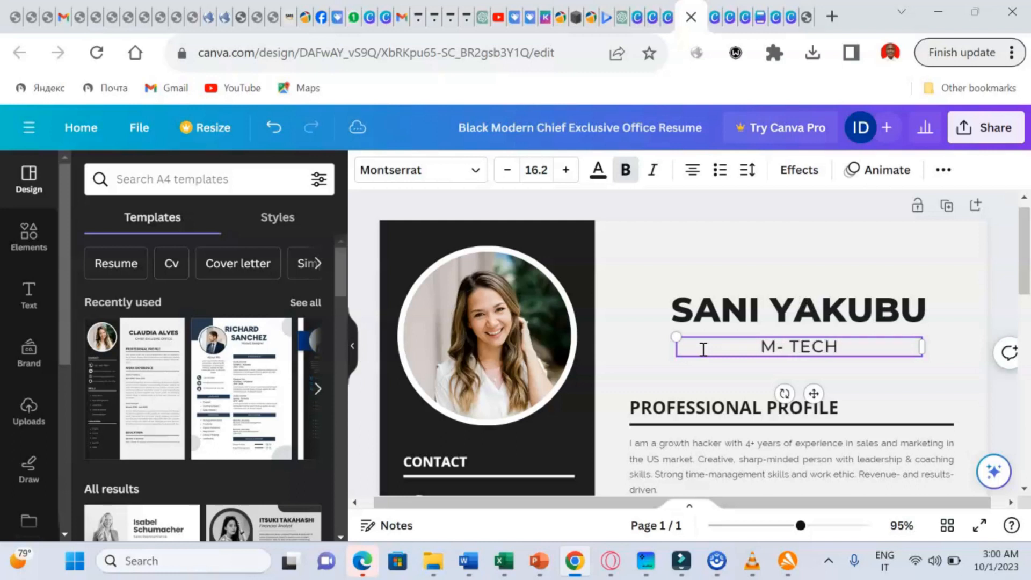
click(674, 411)
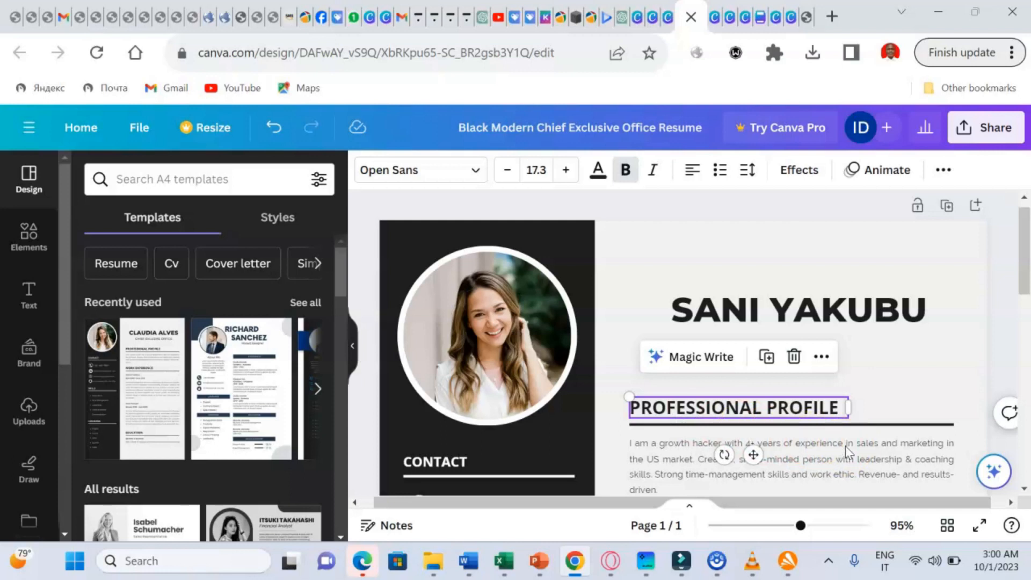
- Scroll down slightly and select the woman's photo in the circular profile frame
click(1023, 488)
click(1023, 490)
click(1023, 490)
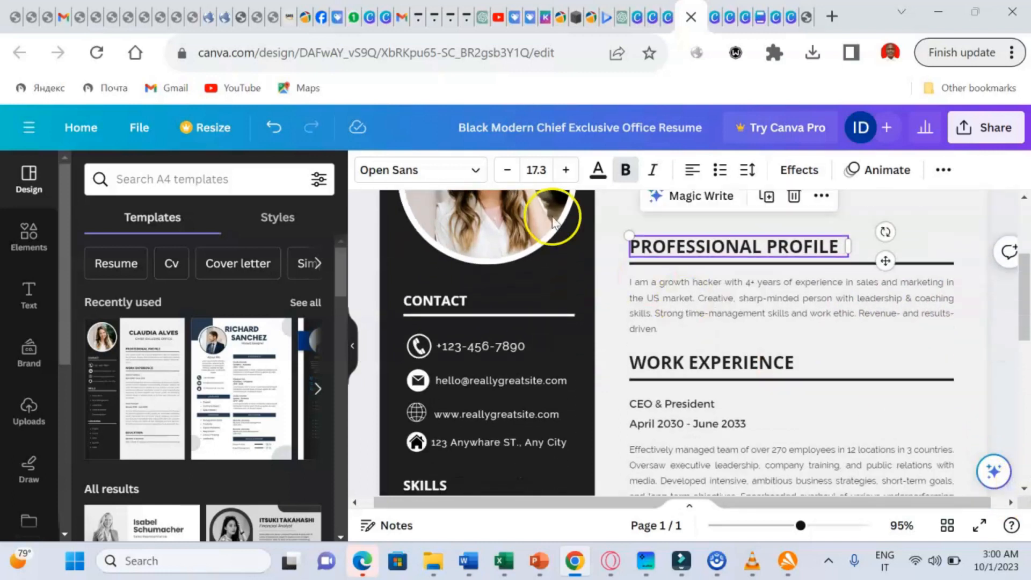
click(448, 218)
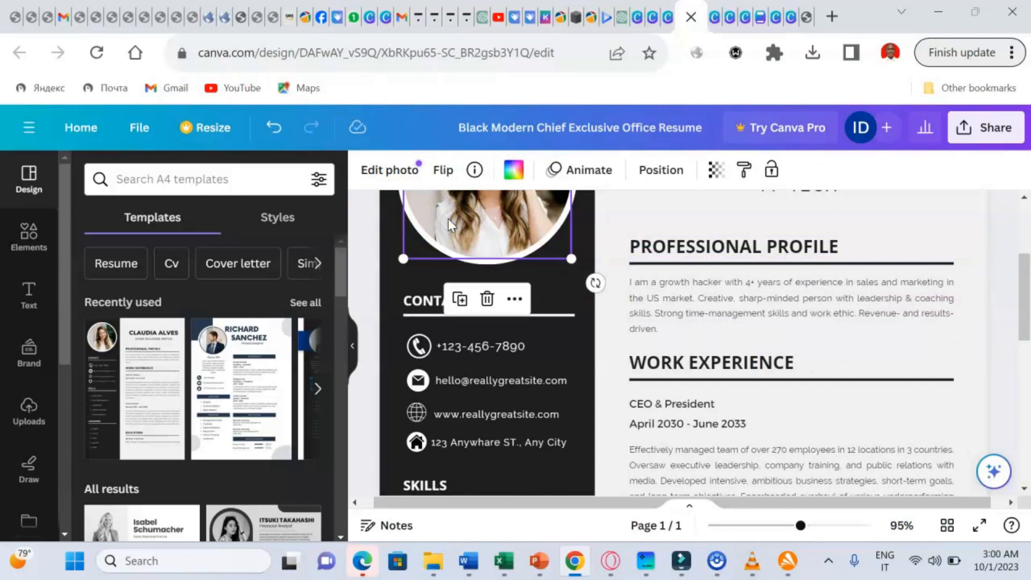
click(81, 267)
- Upload the WhatsApp photo from Downloads and drag it into the circular profile frame
click(32, 422)
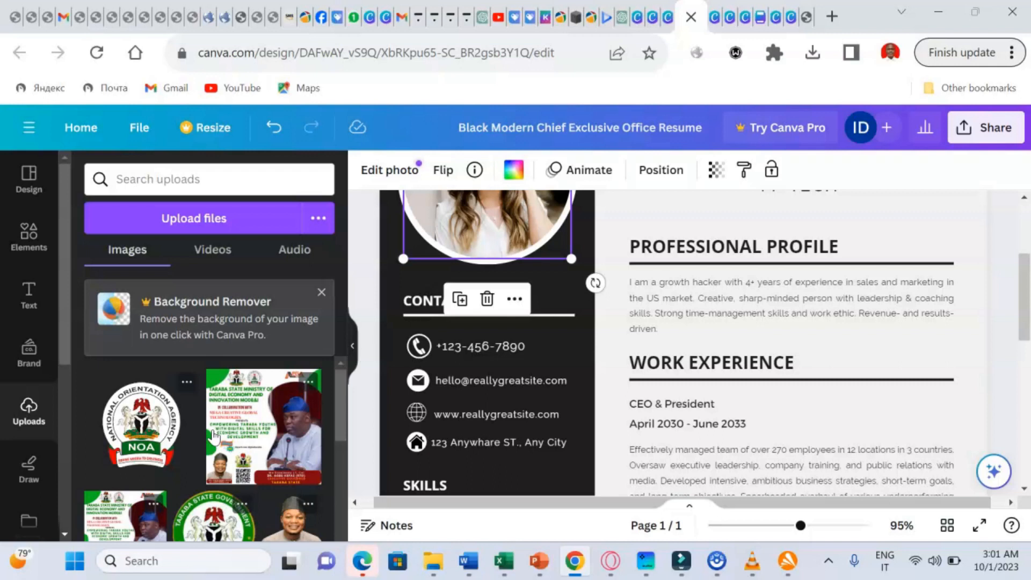
click(194, 220)
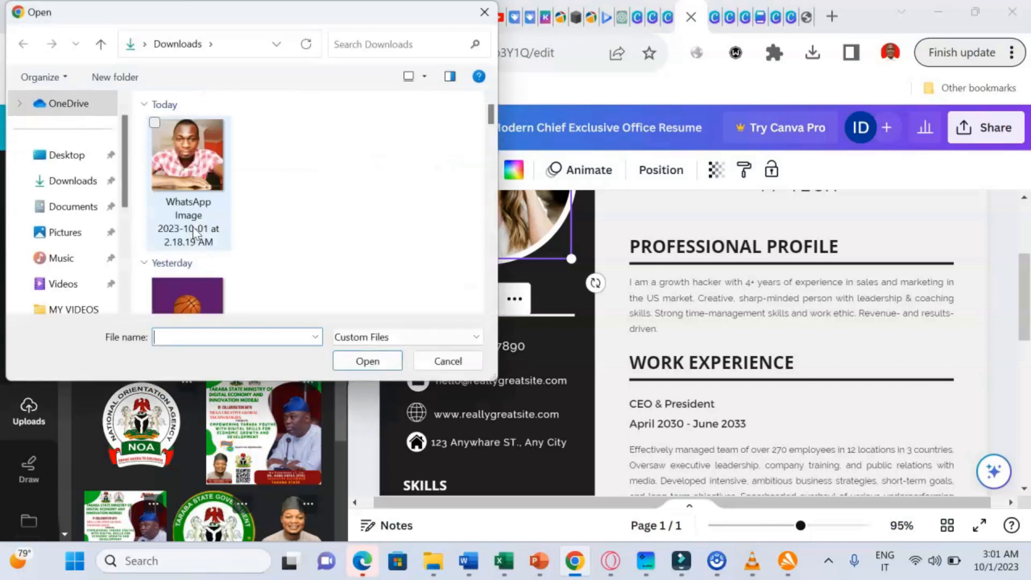
double_click(202, 170)
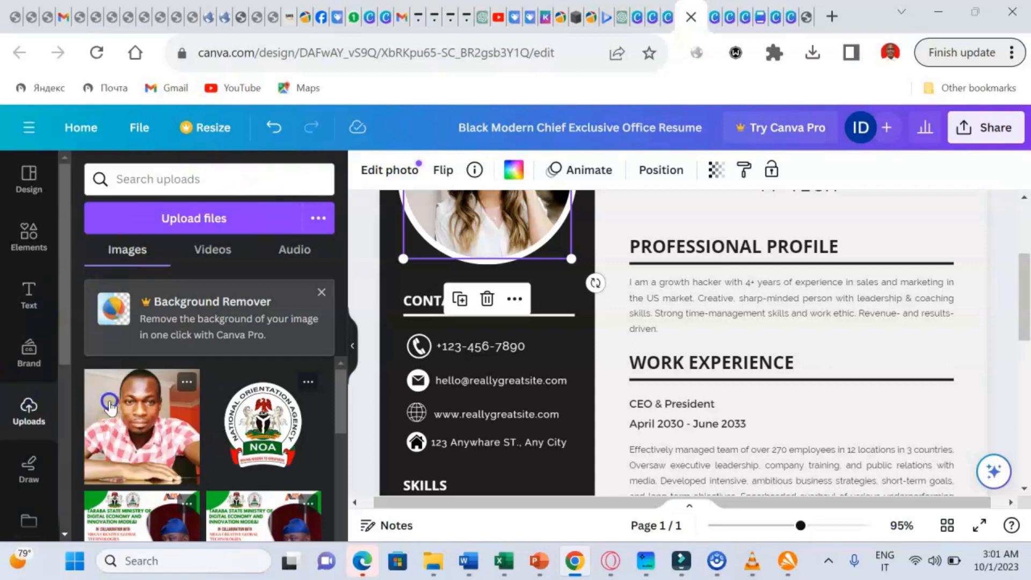
click(109, 406)
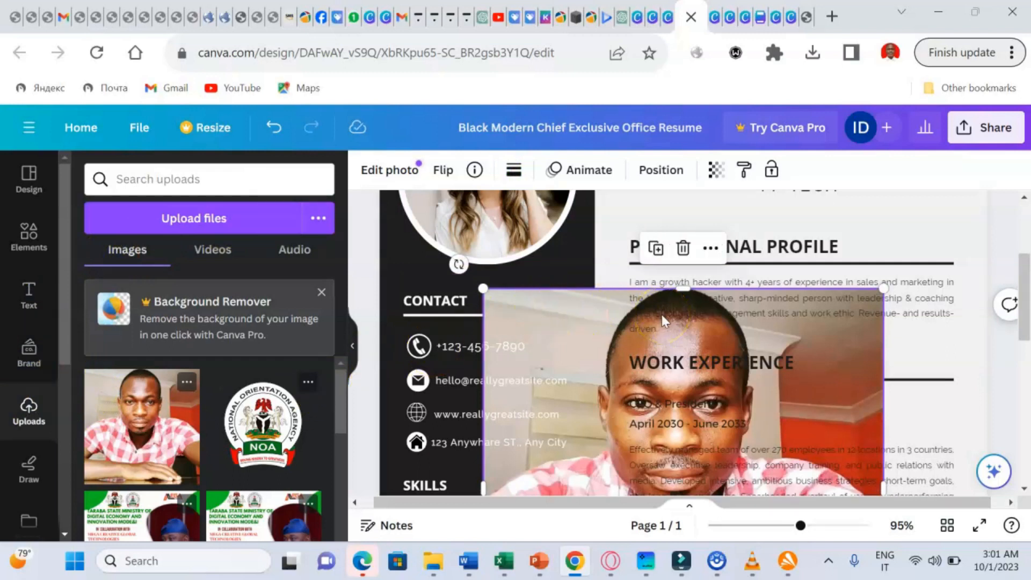
drag(661, 314, 540, 214)
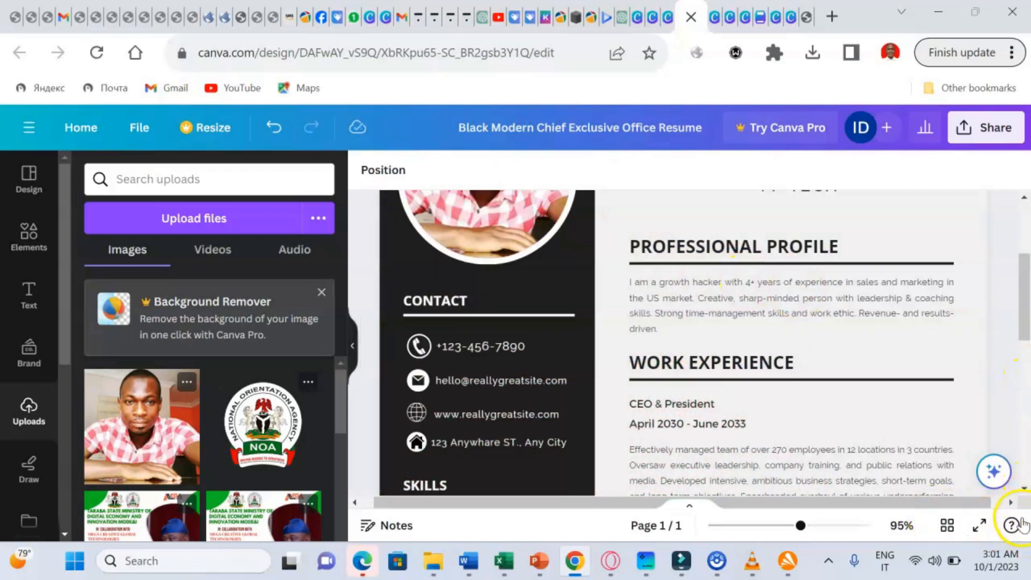
- Replace the sample phone number in the contact section with the person's own phone number
scroll(1012, 478, down, 2)
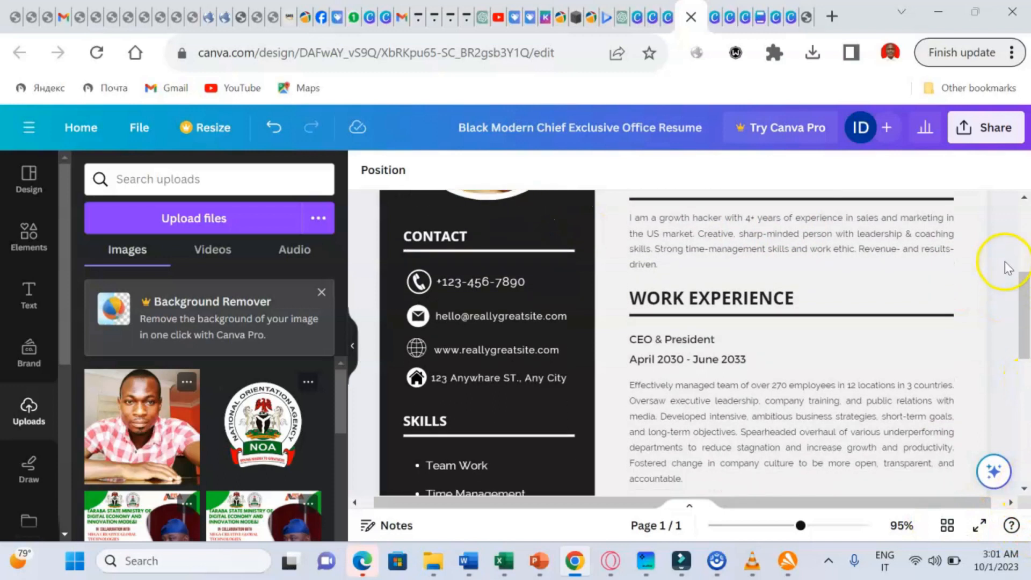
scroll(1022, 203, up, 3)
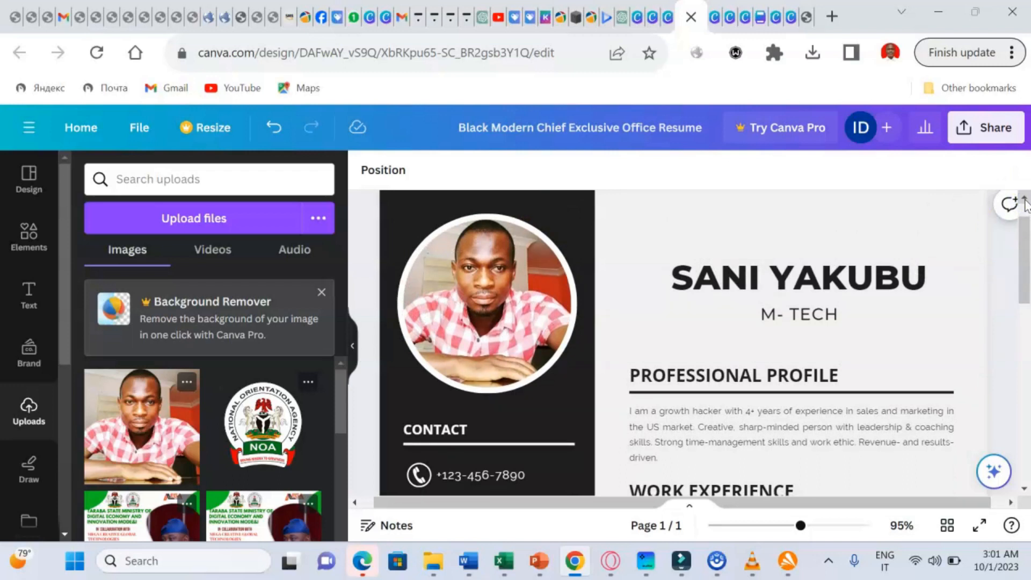
click(495, 479)
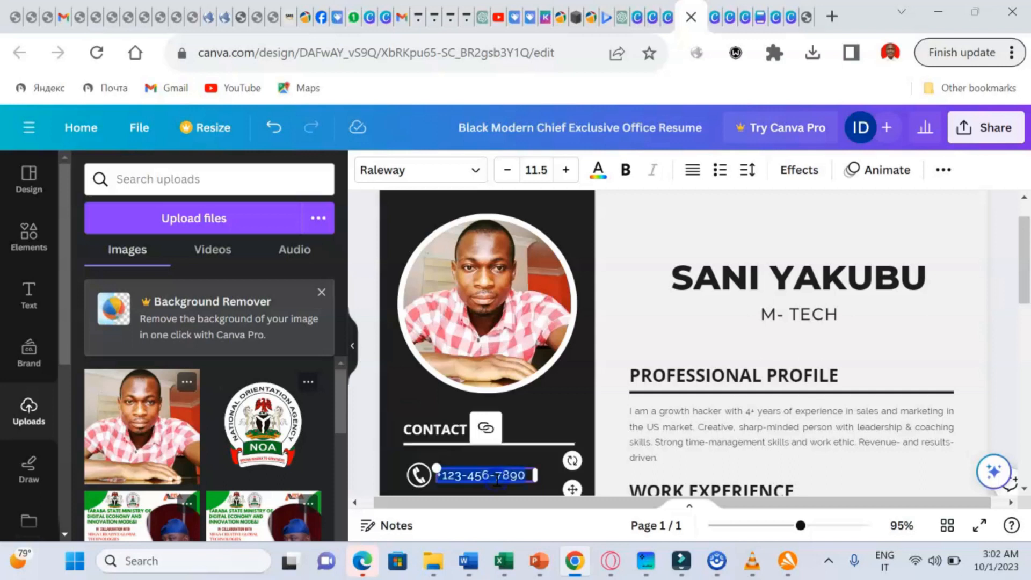
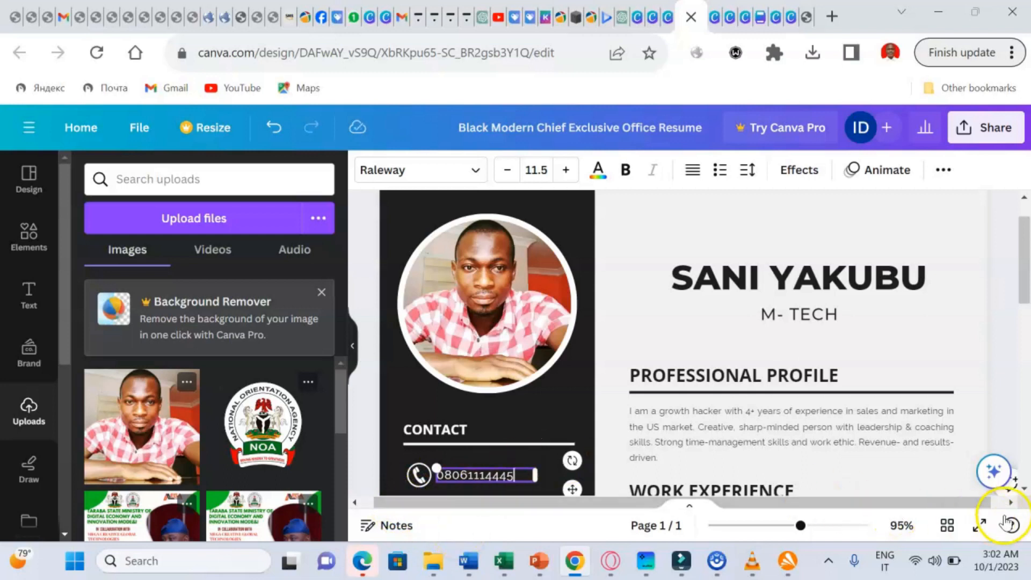
scroll(1025, 487, down, 3)
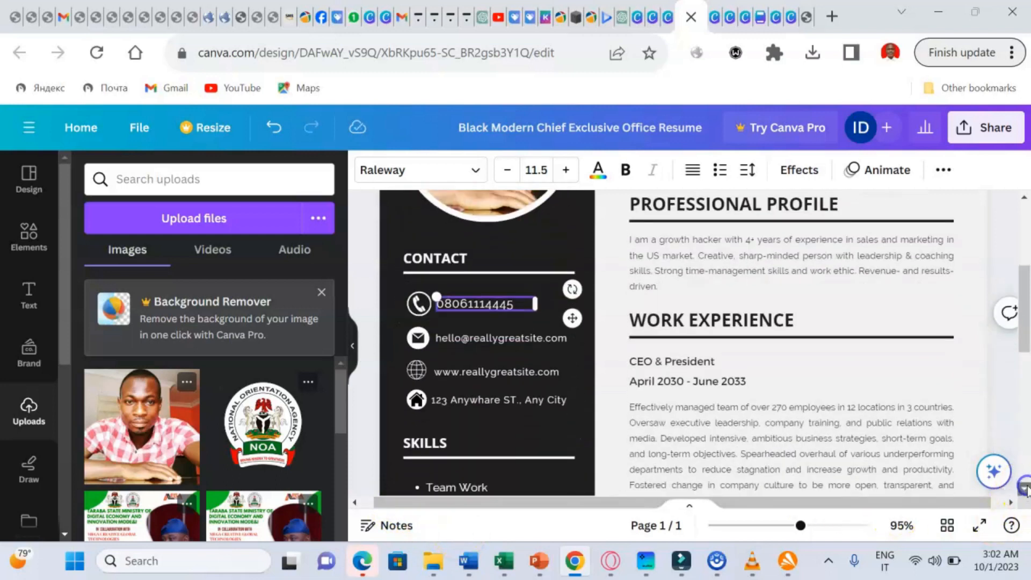
scroll(1025, 488, down, 1)
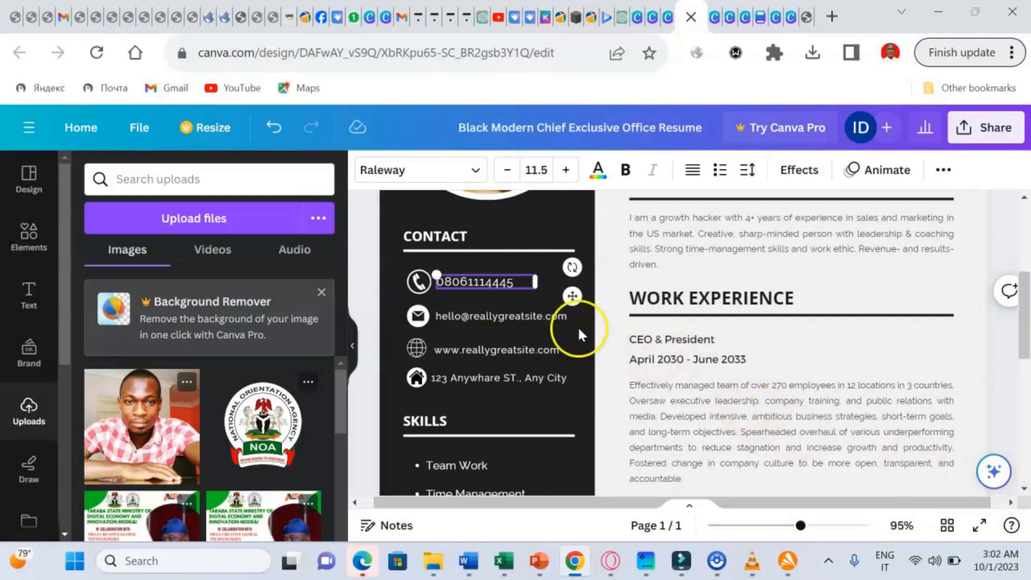
- Delete the sample email and begin typing the person's Gmail address
click(529, 315)
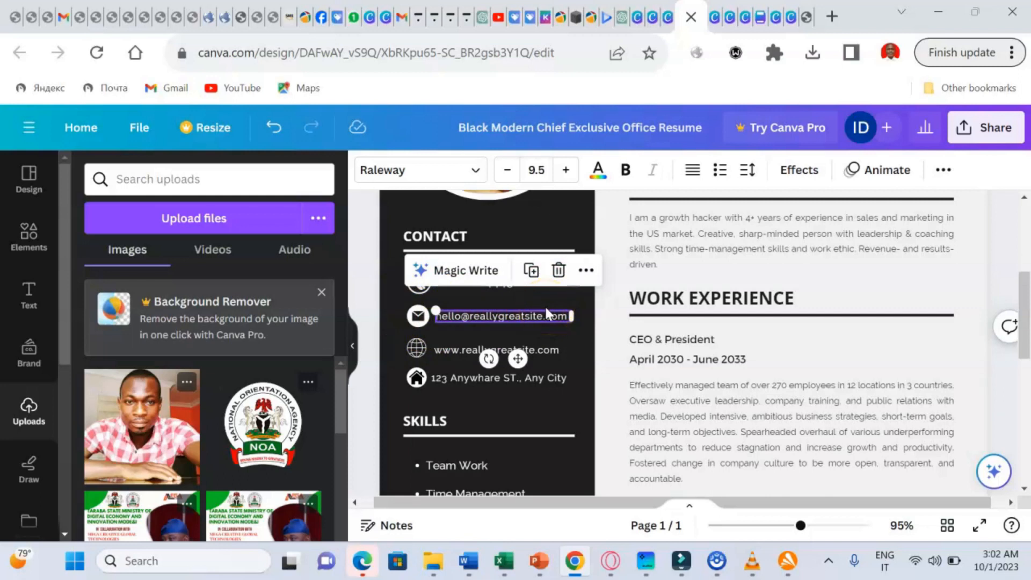
click(505, 308)
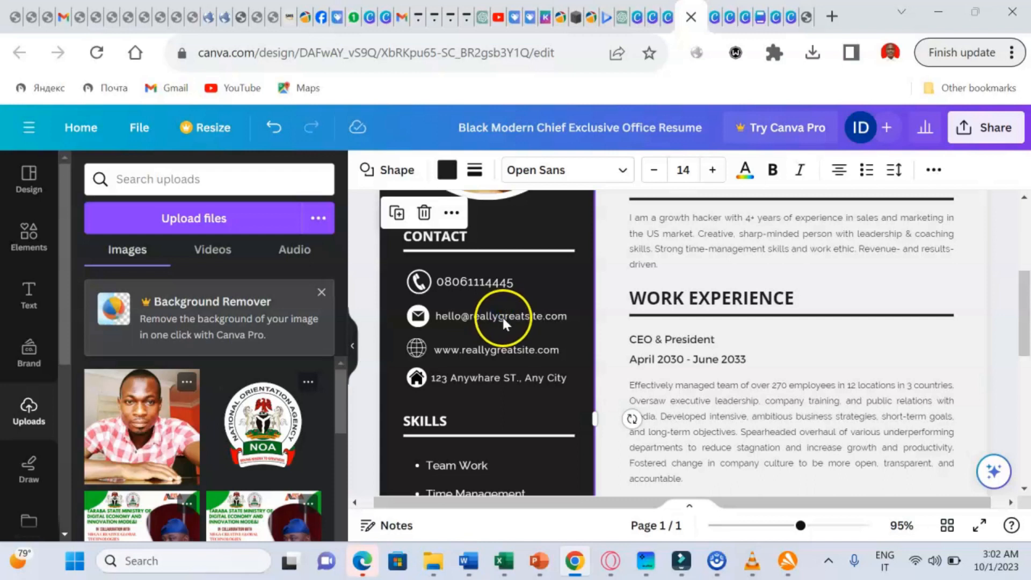
double_click(501, 311)
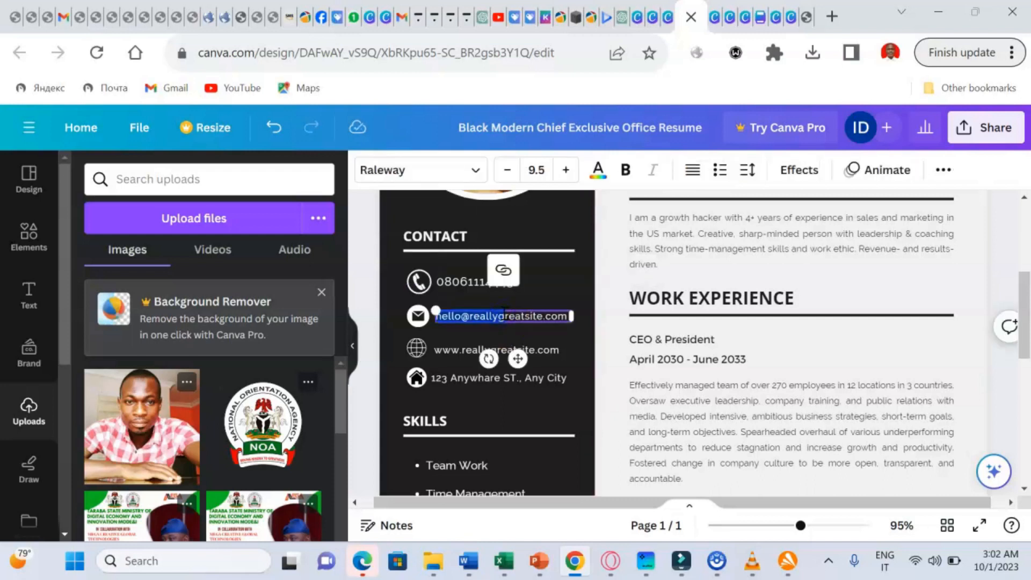
key(BackSpace)
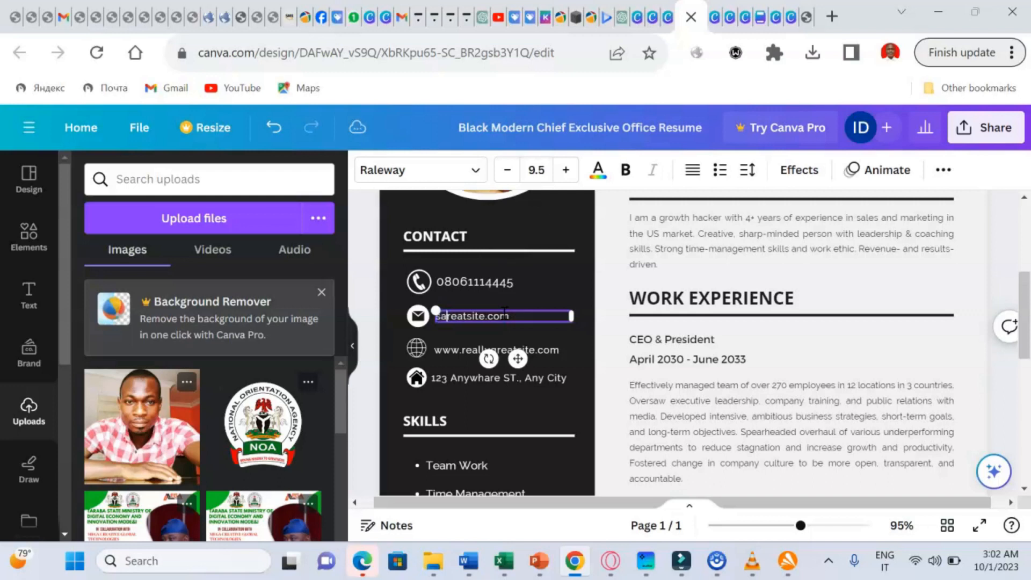
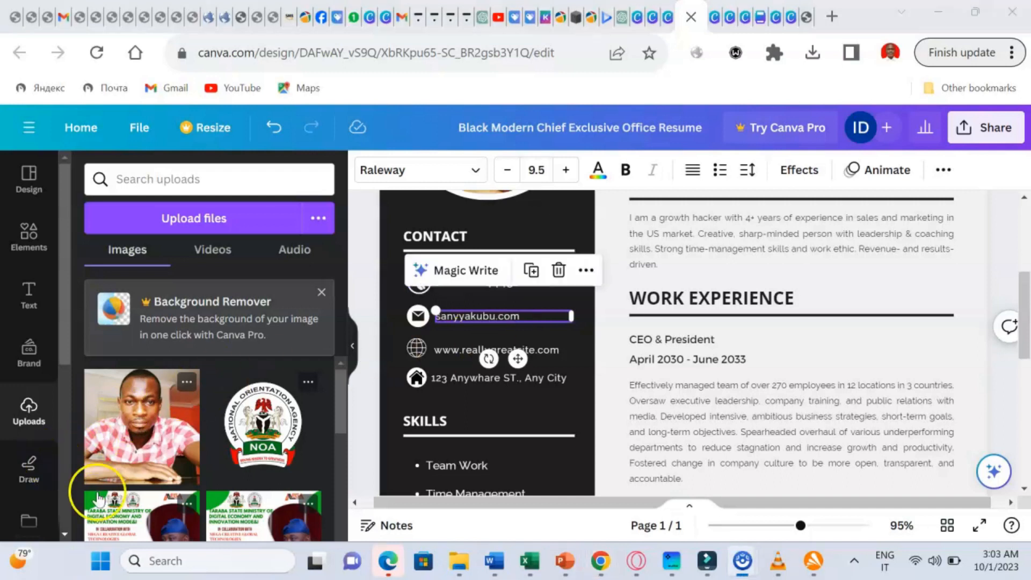
click(523, 314)
key(BackSpace)
key(BackSpace)
key(BackSpace)
key(BackSpace)
key(BackSpace)
key(BackSpace)
key(BackSpace)
key(BackSpace)
key(BackSpace)
key(BackSpace)
key(BackSpace)
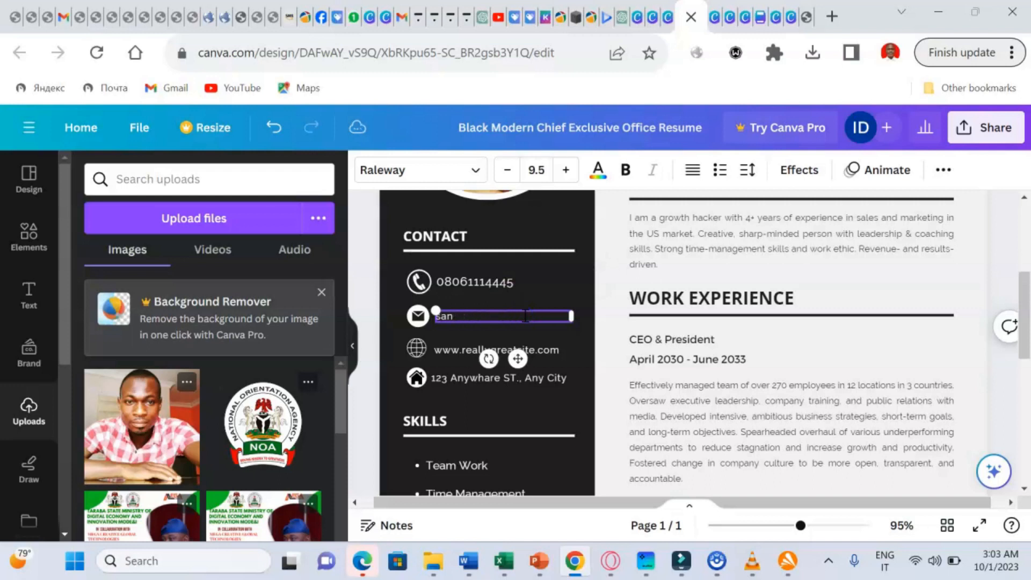
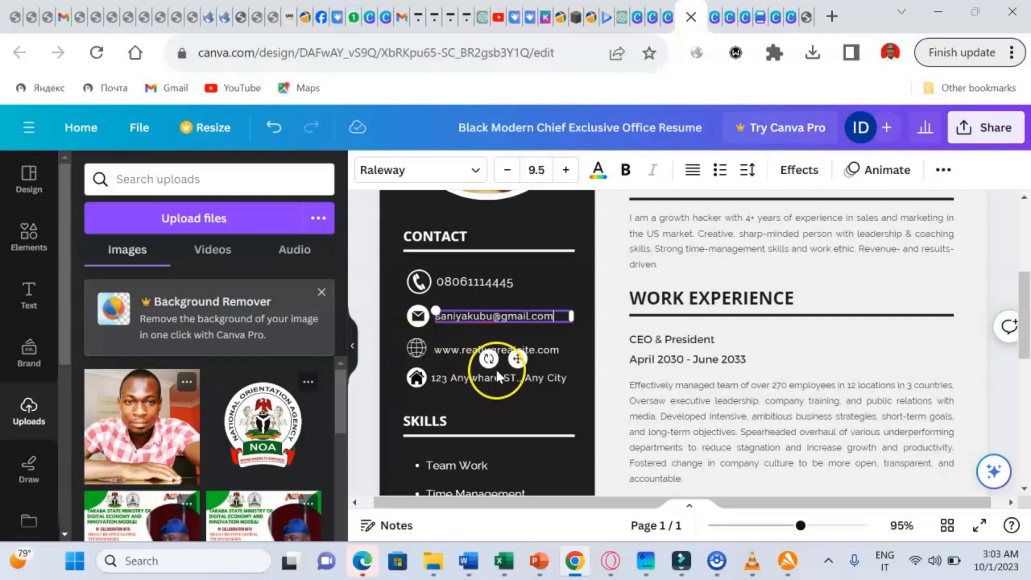
click(461, 357)
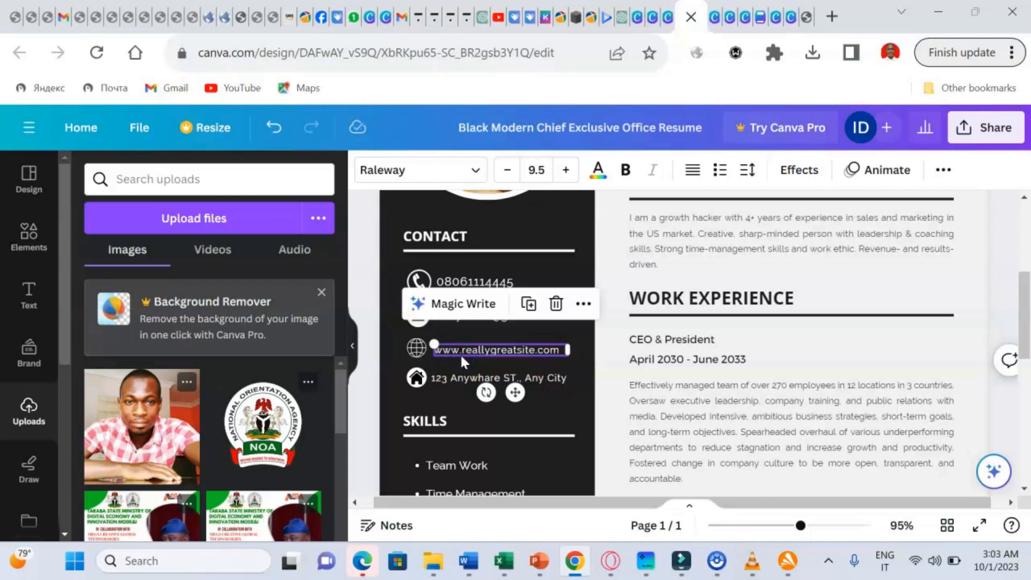
double_click(507, 351)
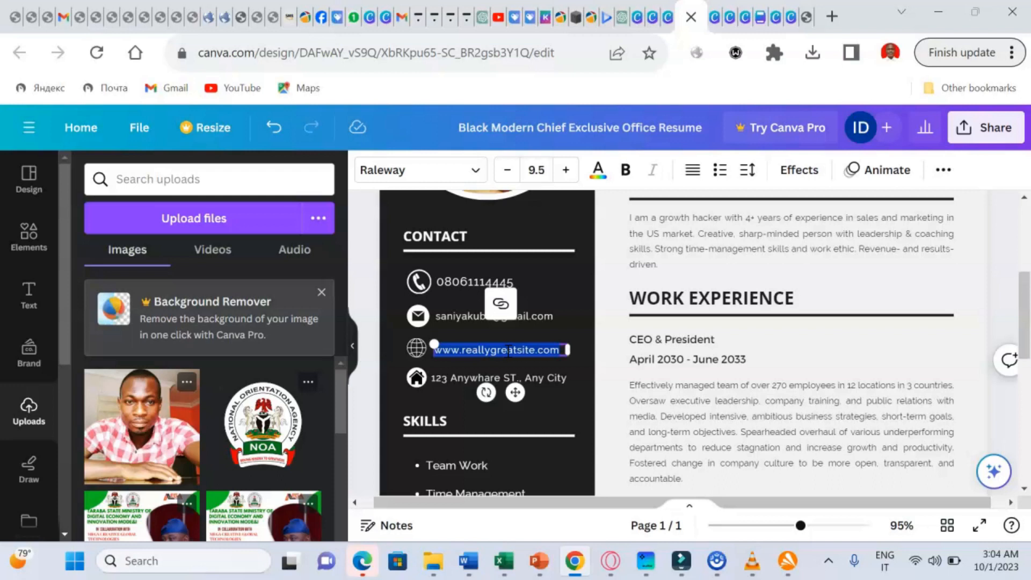
key(BackSpace)
text(www)
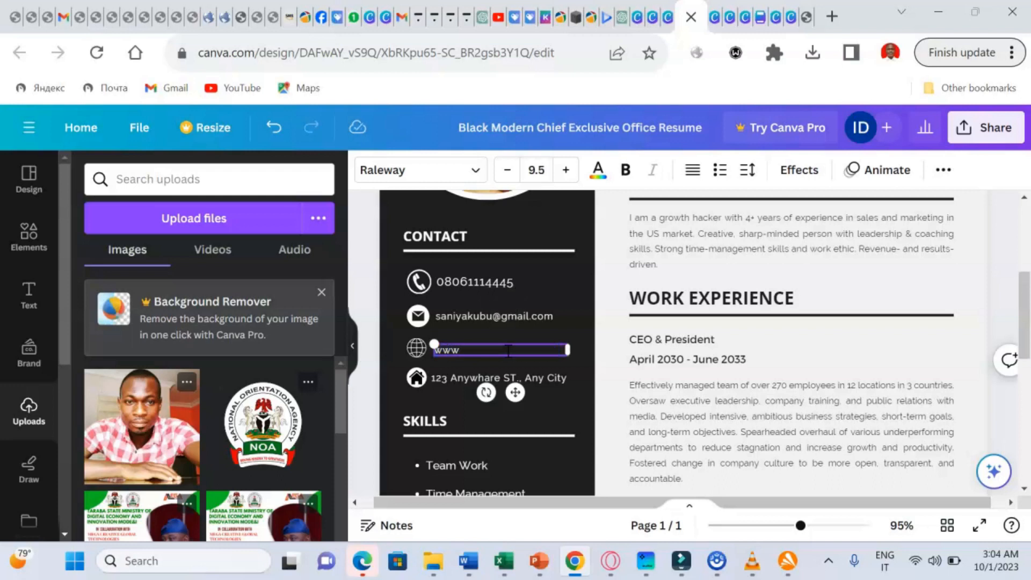
text(.)
text(t)
key(BackSpace)
text(com)
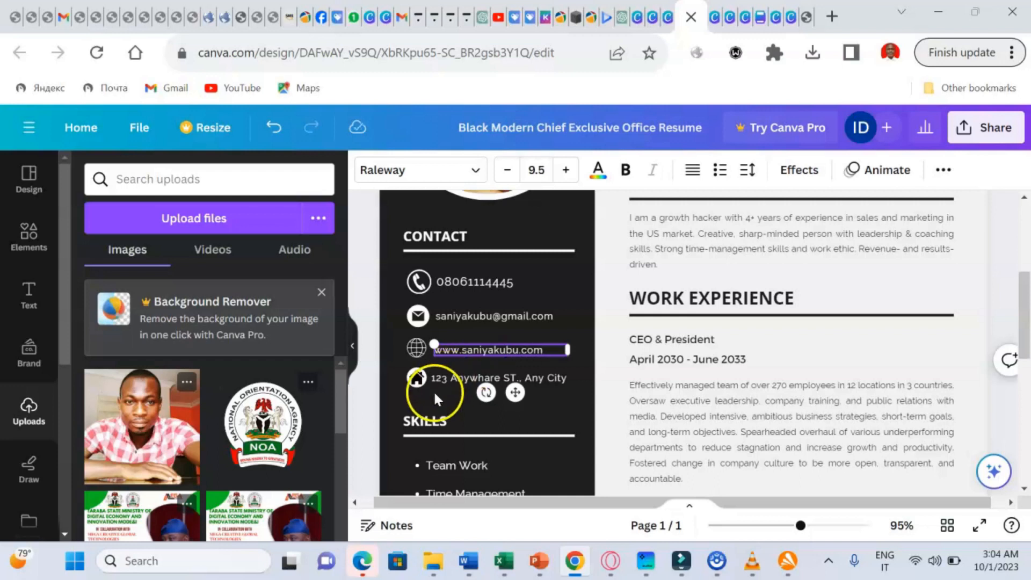
- Erase the sample street address and make first attempts at typing the new one
click(519, 378)
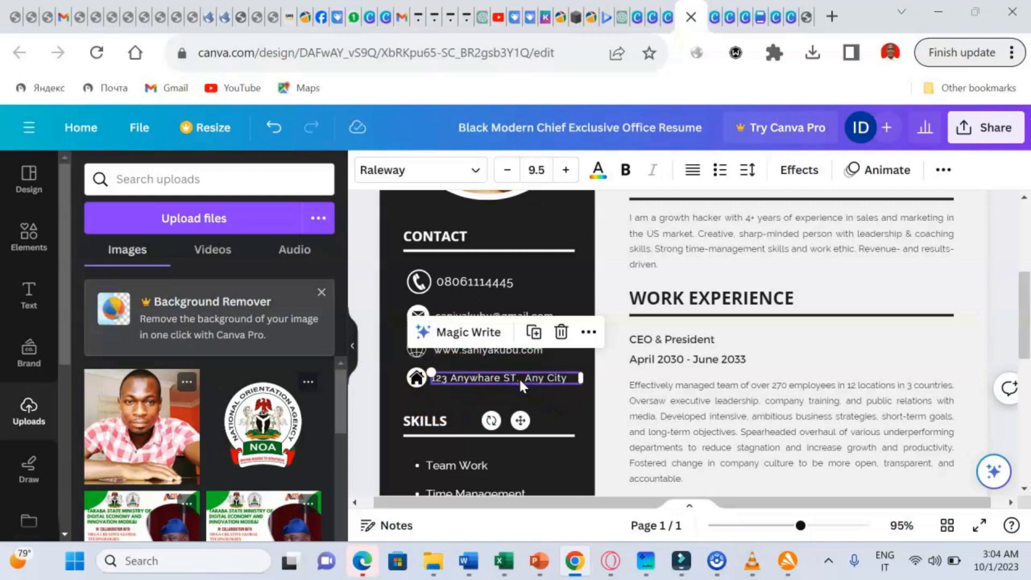
click(519, 379)
click(571, 377)
key(BackSpace)
key(BackSpace)
key(BackSpace)
key(BackSpace)
key(BackSpace)
key(BackSpace)
key(BackSpace)
key(BackSpace)
key(BackSpace)
key(BackSpace)
key(BackSpace)
key(BackSpace)
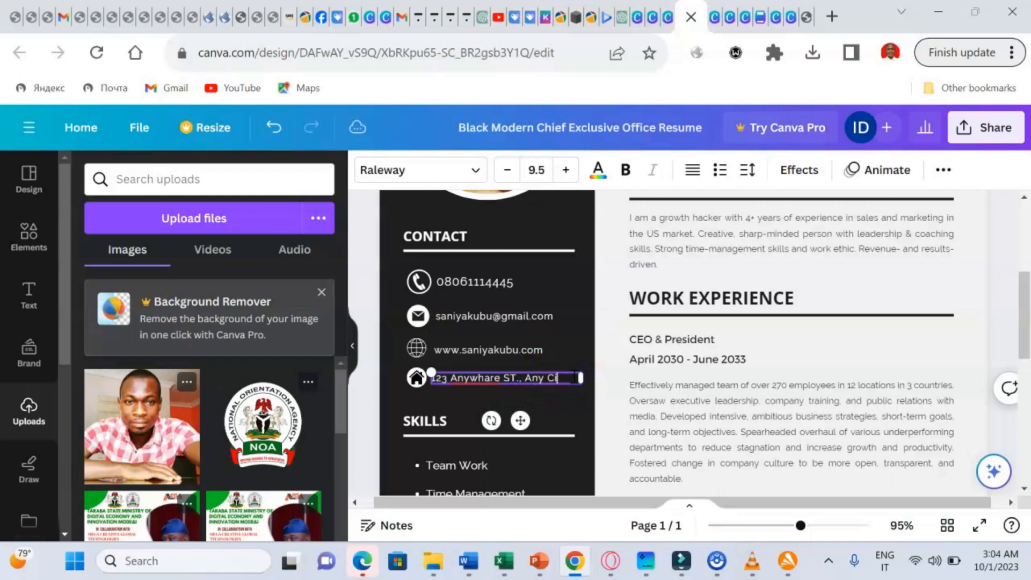
key(BackSpace)
key(BackSpace)
key(BackSpace)
key(BackSpace)
key(BackSpace)
key(BackSpace)
key(BackSpace)
key(BackSpace)
key(BackSpace)
key(BackSpace)
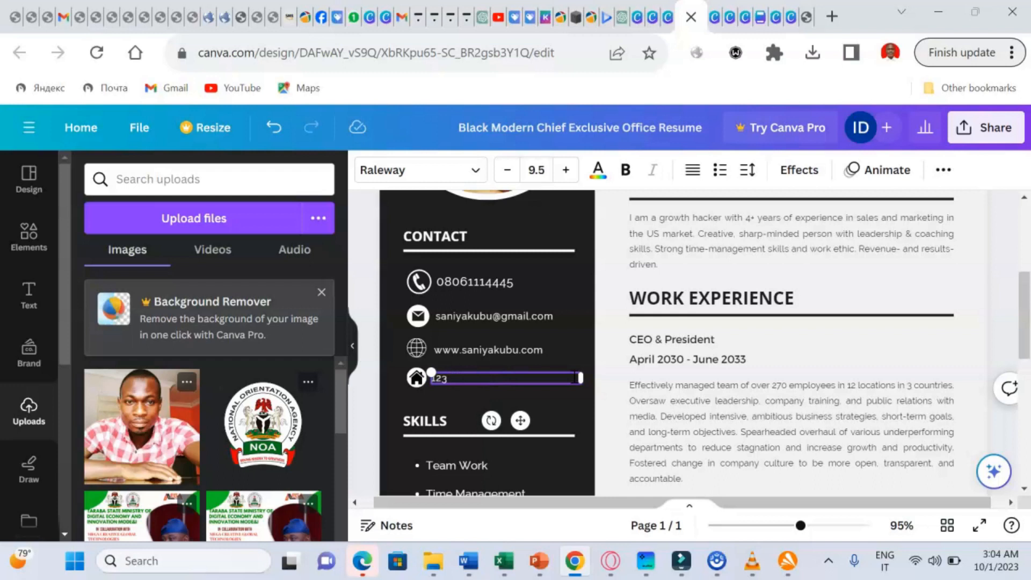
text(du)
key(BackSpace)
key(BackSpace)
text(dunda)
key(BackSpace)
key(BackSpace)
key(BackSpace)
key(BackSpace)
key(BackSpace)
key(BackSpace)
- Switch the keyboard layout to English US and enter the person's street address
key(ctrl+shift)
text(d)
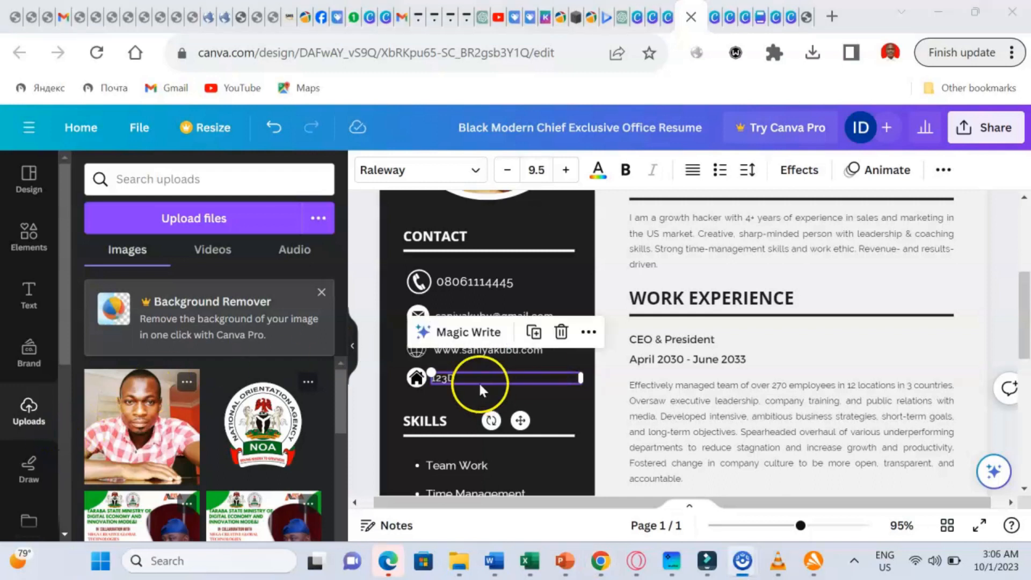
double_click(465, 379)
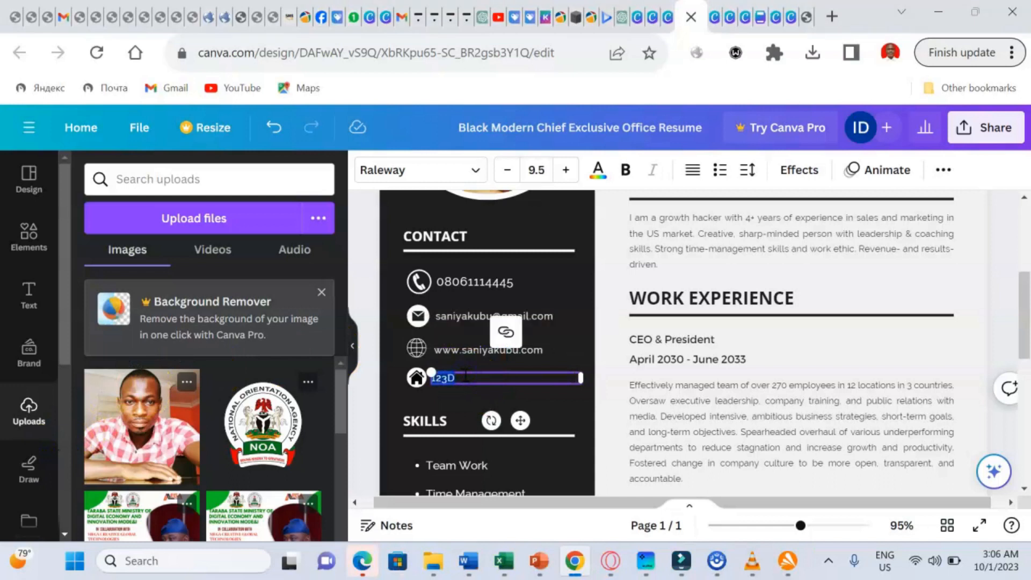
key(BackSpace)
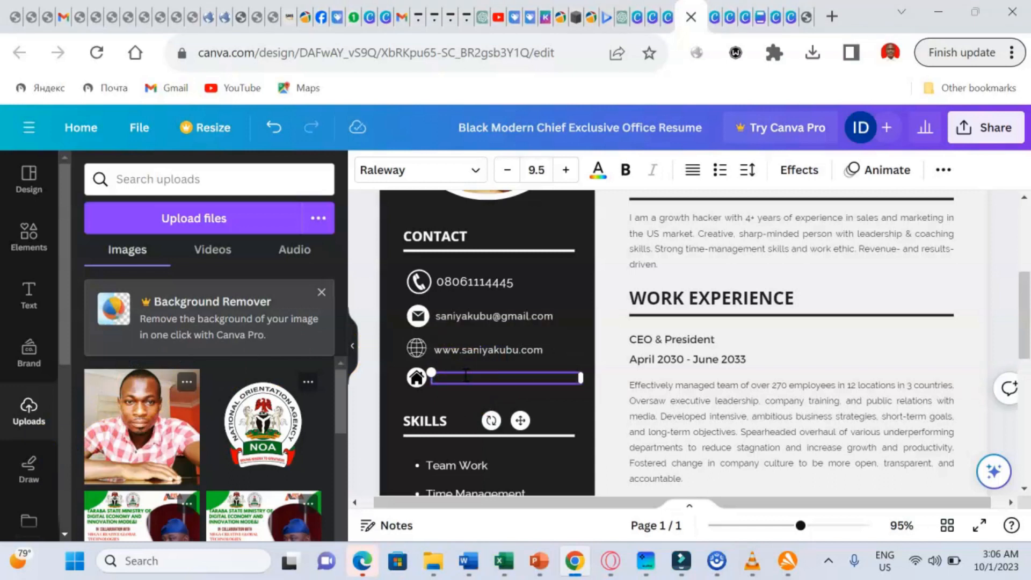
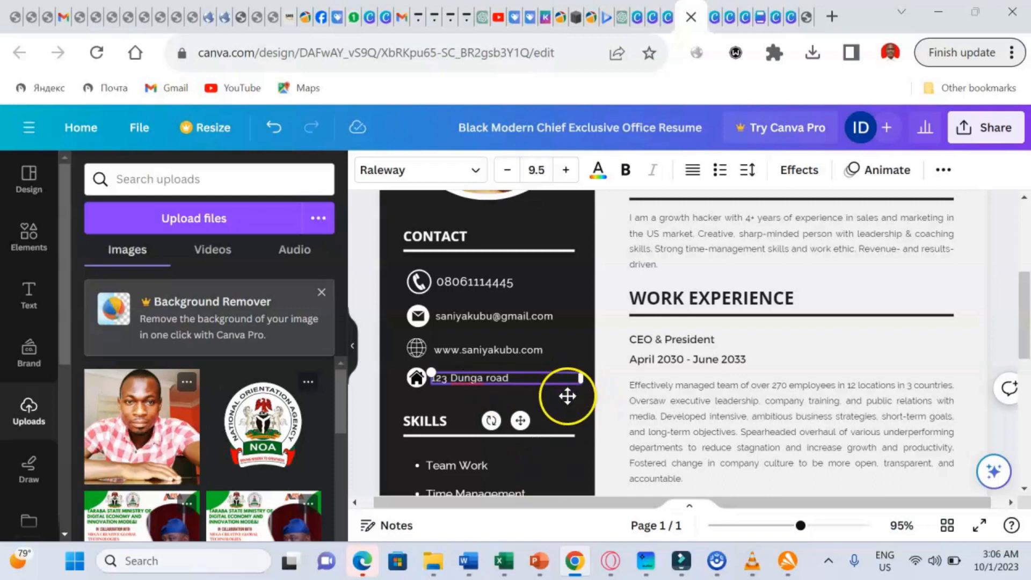
click(567, 397)
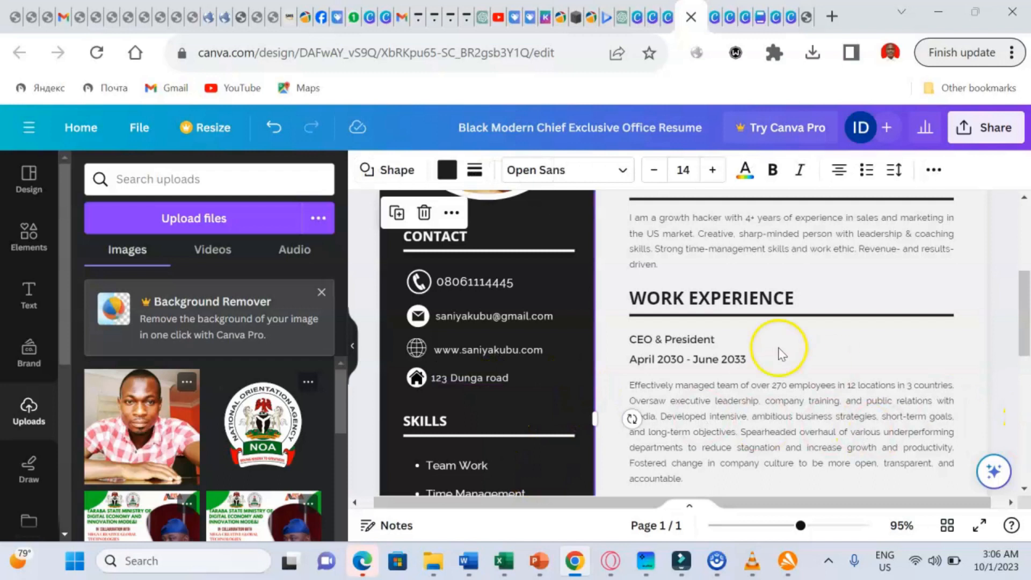
- Scroll down to the LANGUAGE list and start erasing the French entry
click(1023, 487)
click(1023, 488)
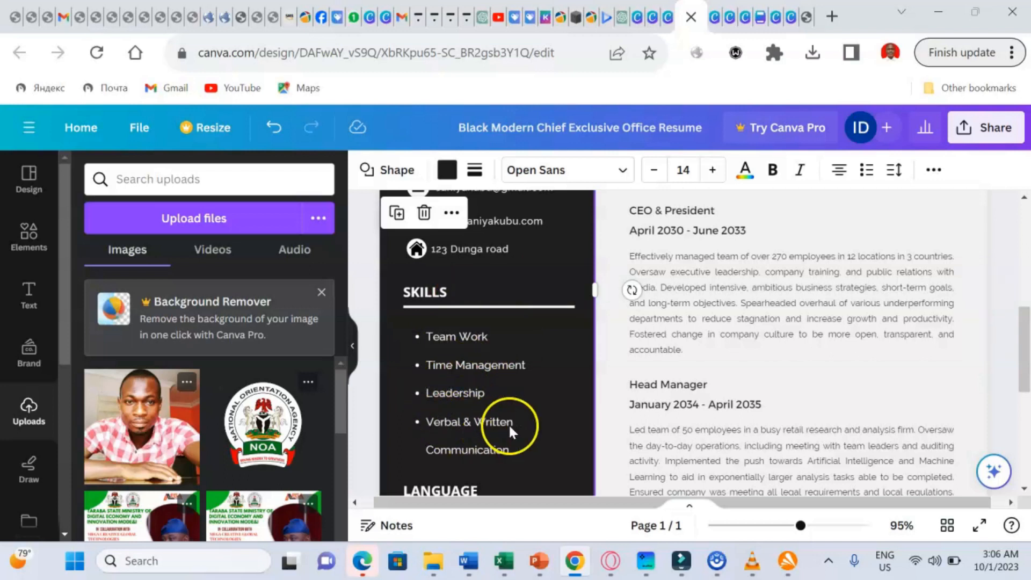
click(1024, 489)
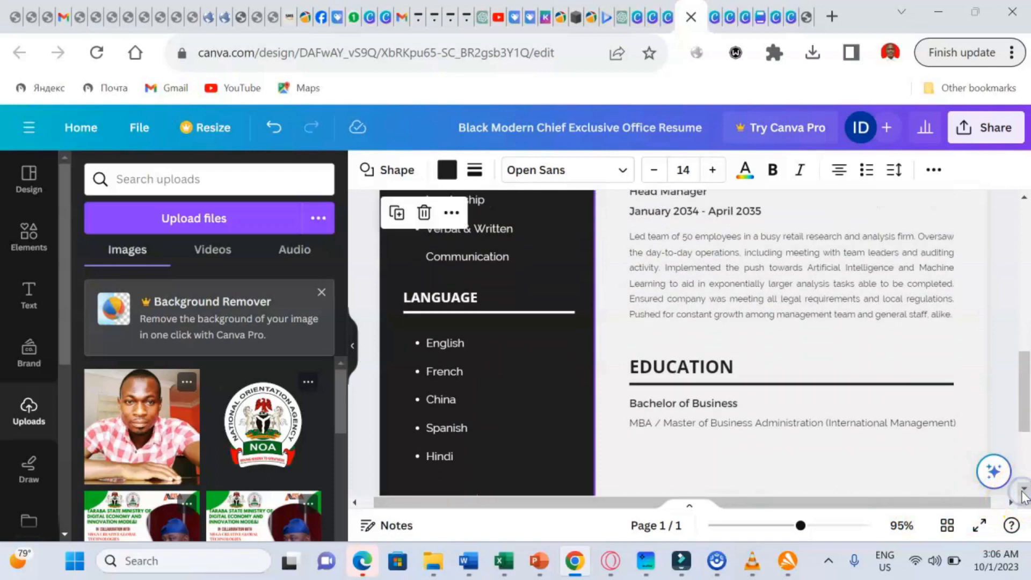
click(436, 375)
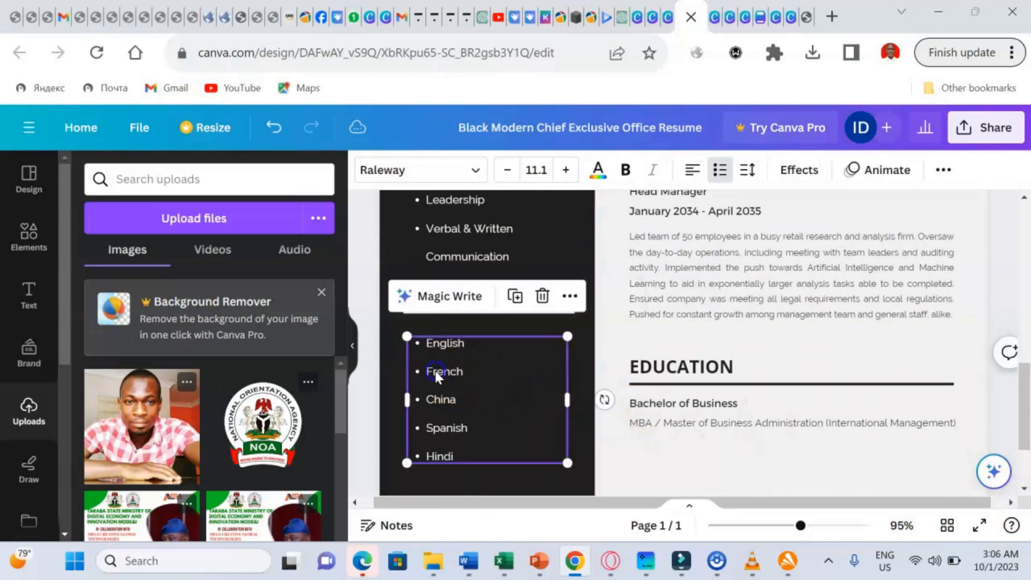
click(435, 375)
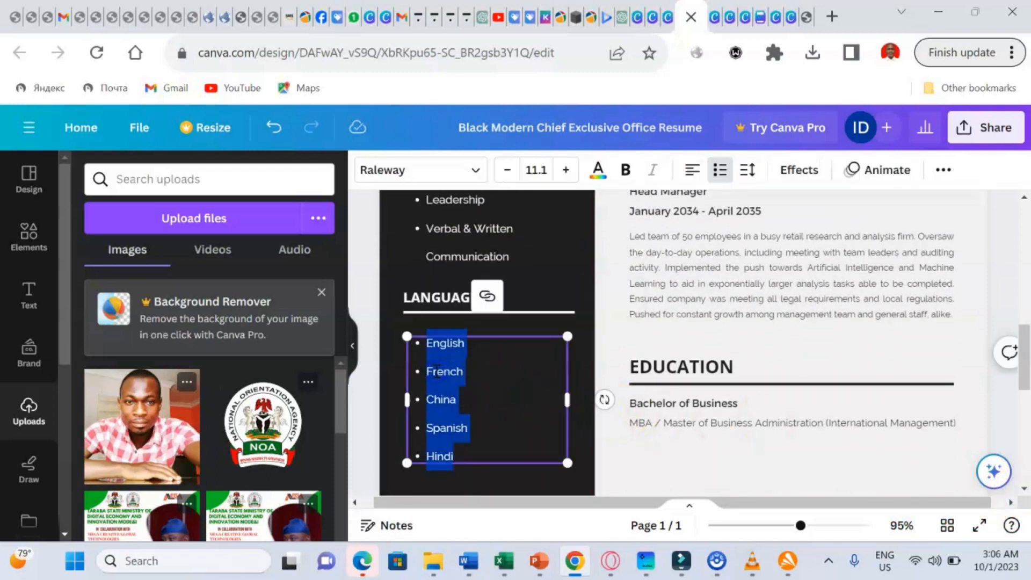
click(462, 371)
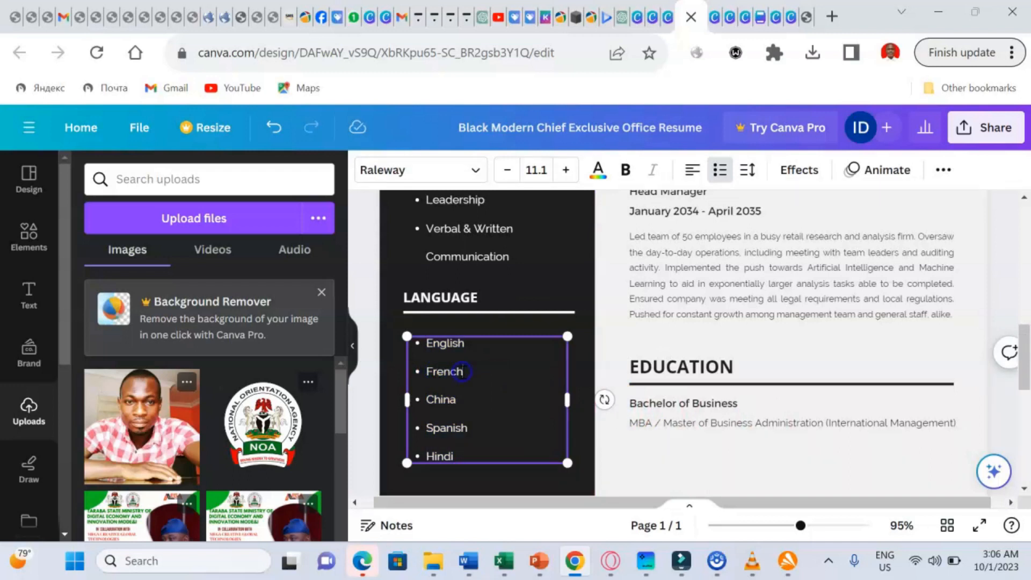
key(BackSpace)
key(BackSpace)
key(BackSpace)
key(BackSpace)
key(BackSpace)
key(BackSpace)
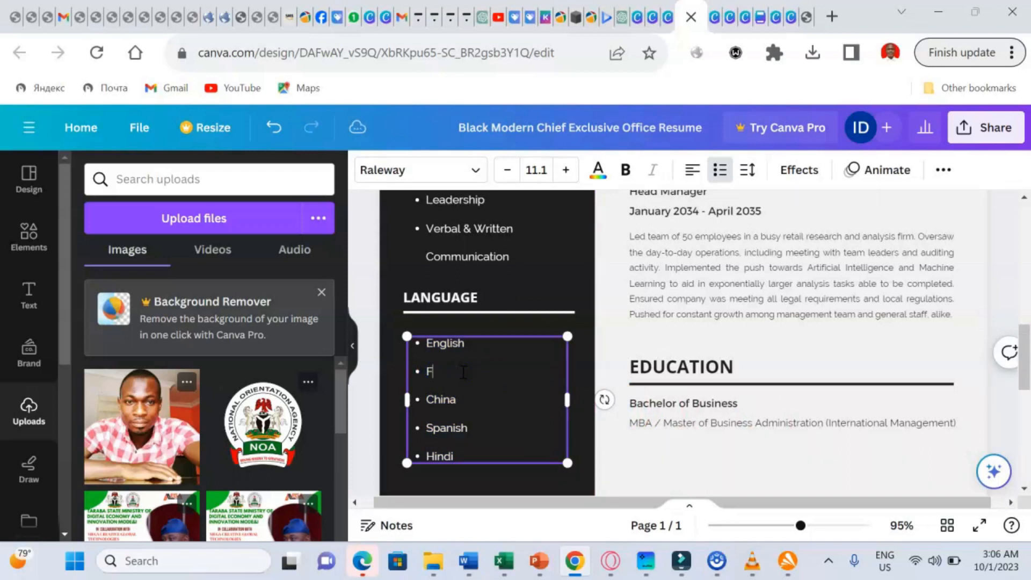
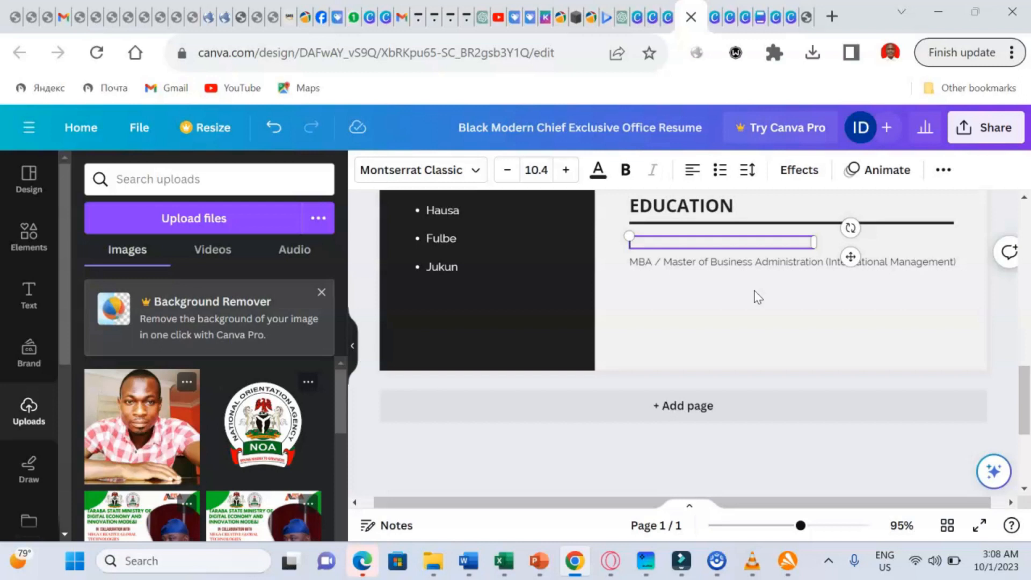
- Enter 'Bachelor of Computer Science' as the first Education line, above the MBA line
text(Bachelor of Com)
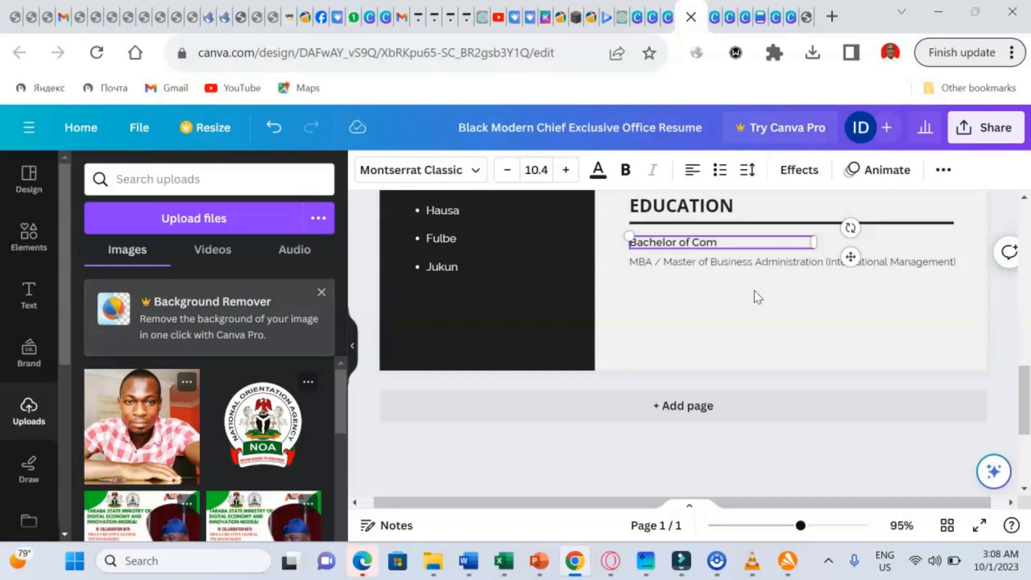
text(puter Science)
click(711, 342)
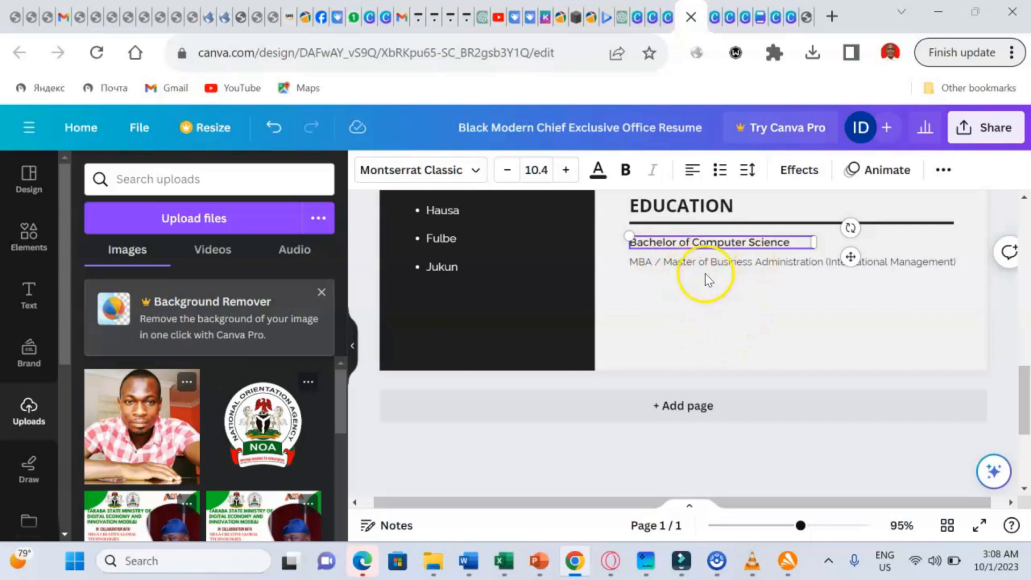
click(681, 262)
scroll(682, 263, up, 1)
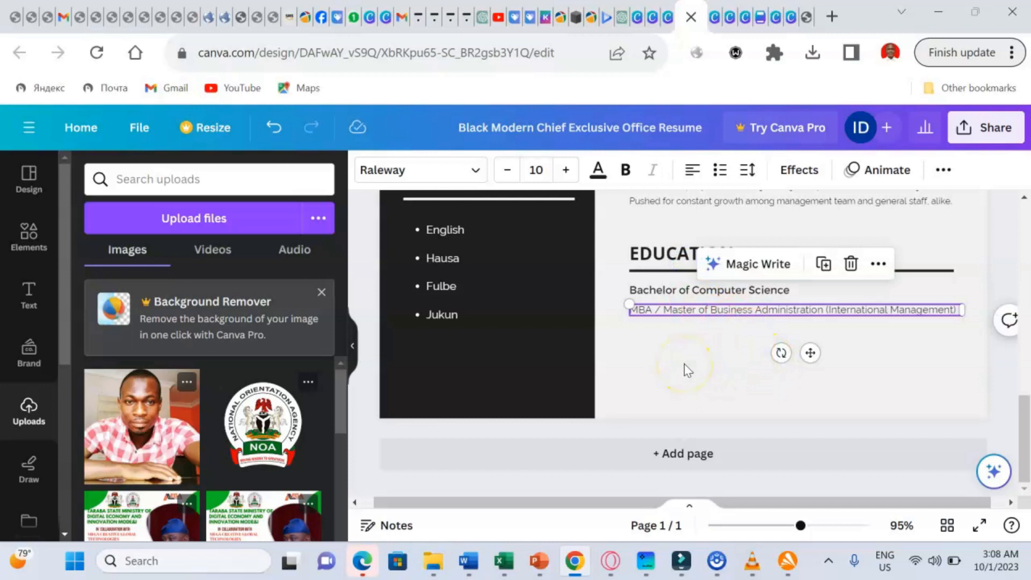
- Replace the MBA text with 'BSC', correcting mistyped letters along the way
click(894, 311)
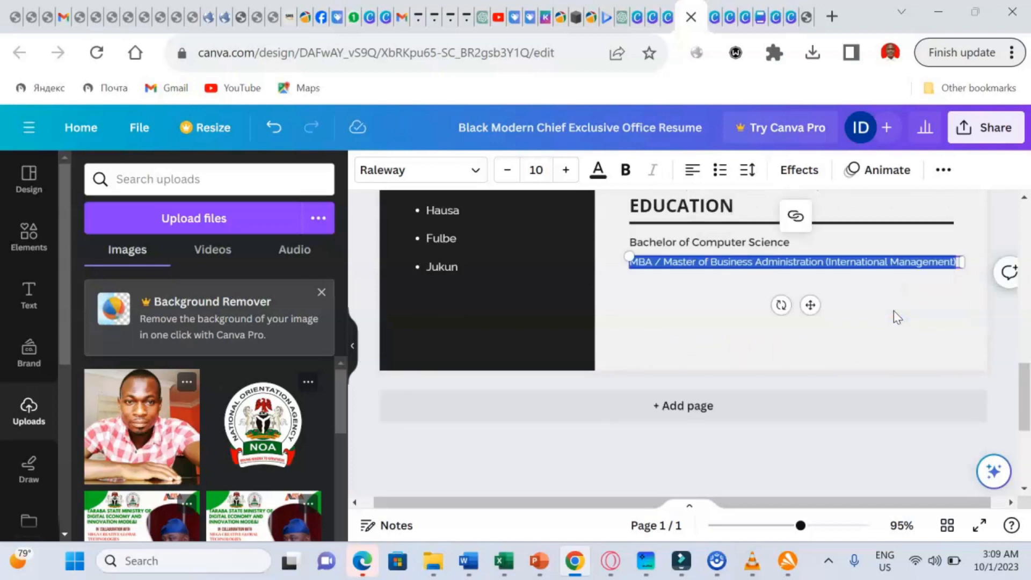
key(BackSpace)
text(oc)
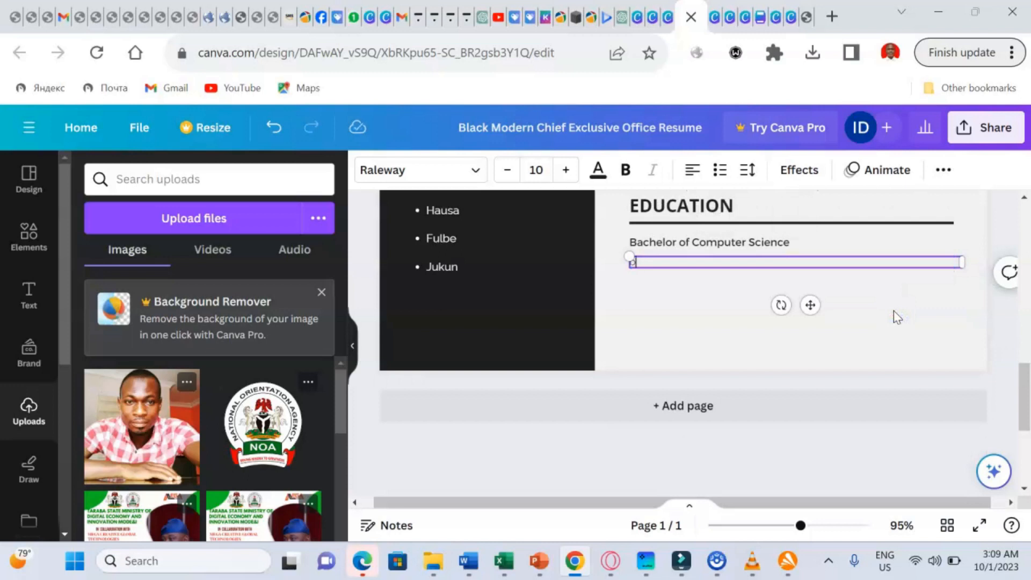
key(BackSpace)
text(sc)
key(BackSpace)
key(BackSpace)
key(BackSpace)
text(BSC)
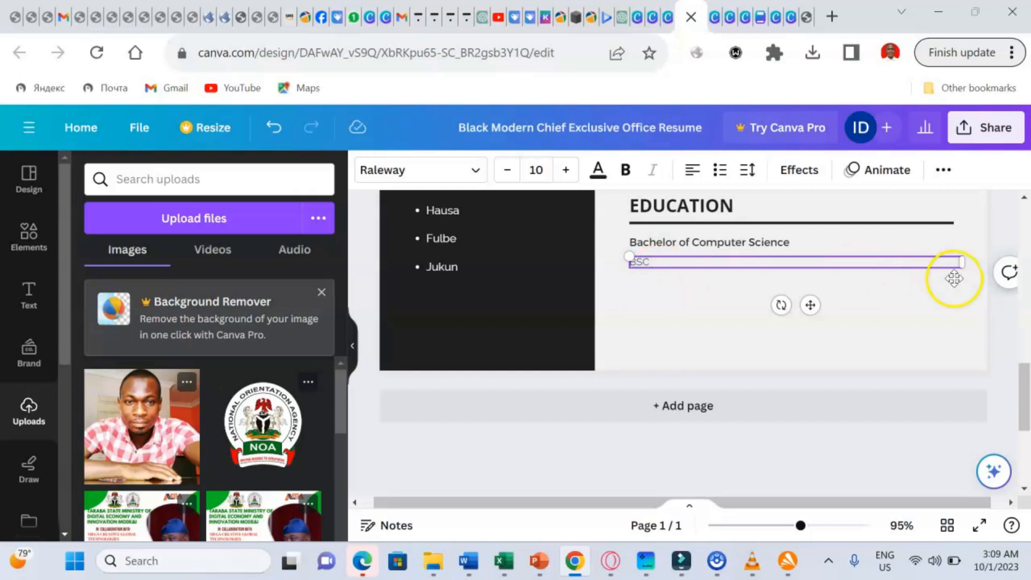
click(1024, 487)
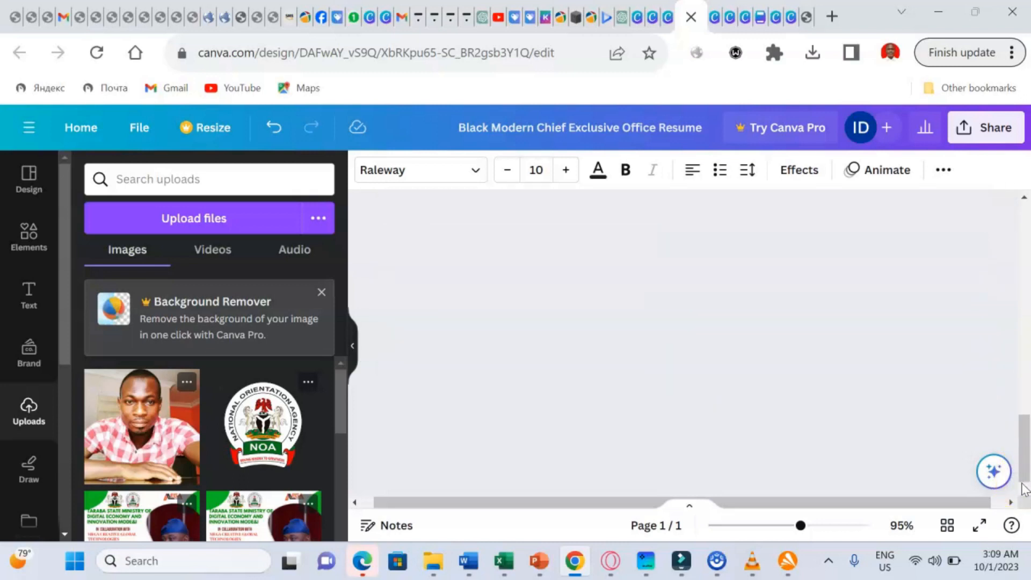
click(1023, 199)
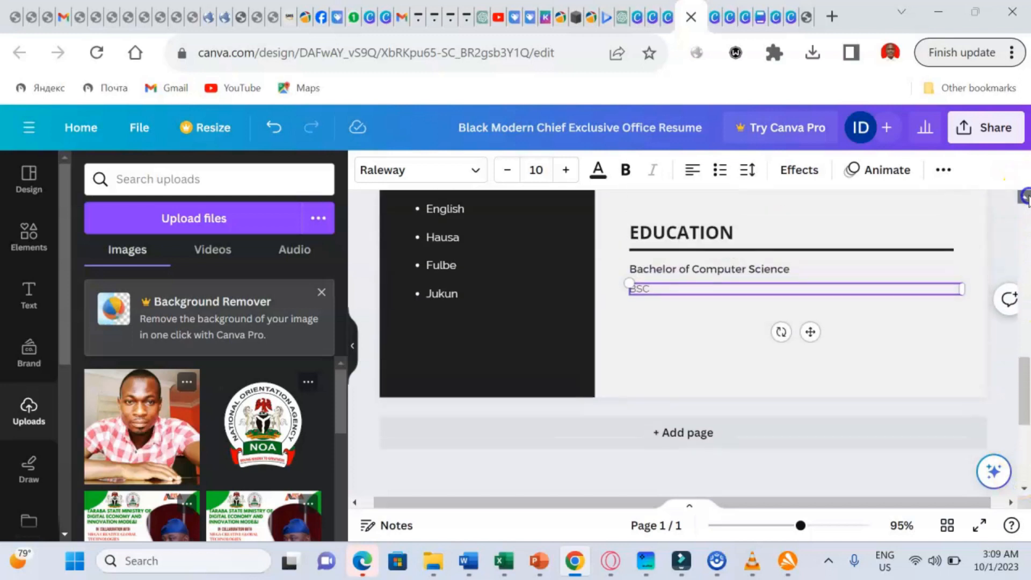
- Scroll up to Work Experience and delete the 'CEO & President' job title
click(1024, 199)
click(1024, 199)
click(1024, 199)
click(1024, 199)
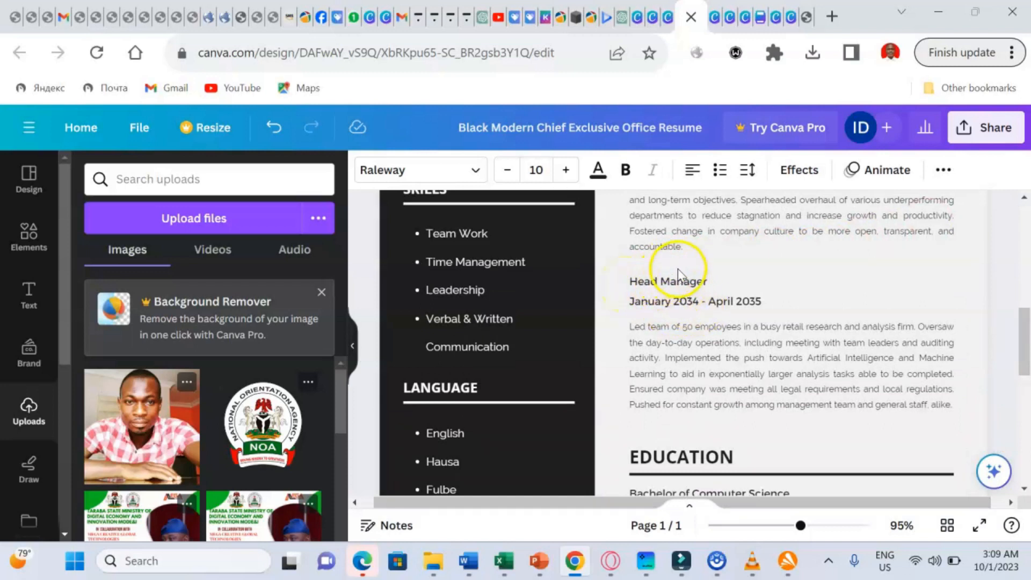
click(1023, 197)
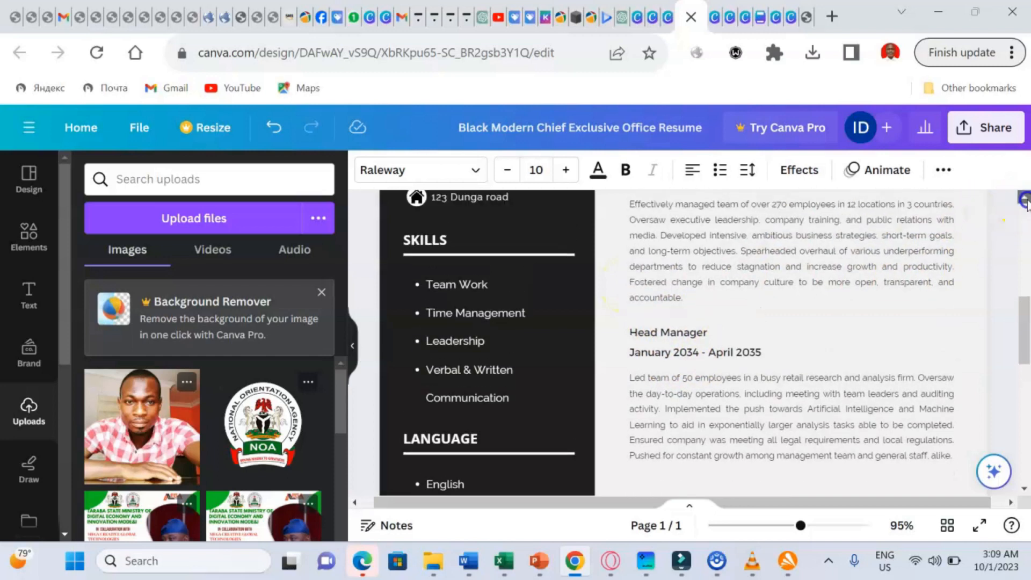
scroll(1023, 198, up, 3)
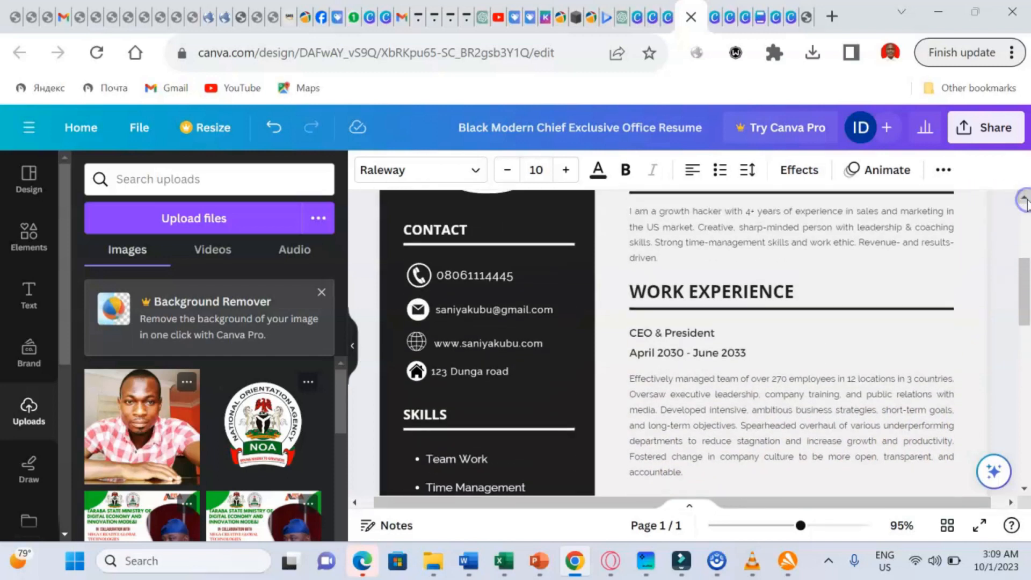
click(641, 329)
click(659, 330)
click(660, 333)
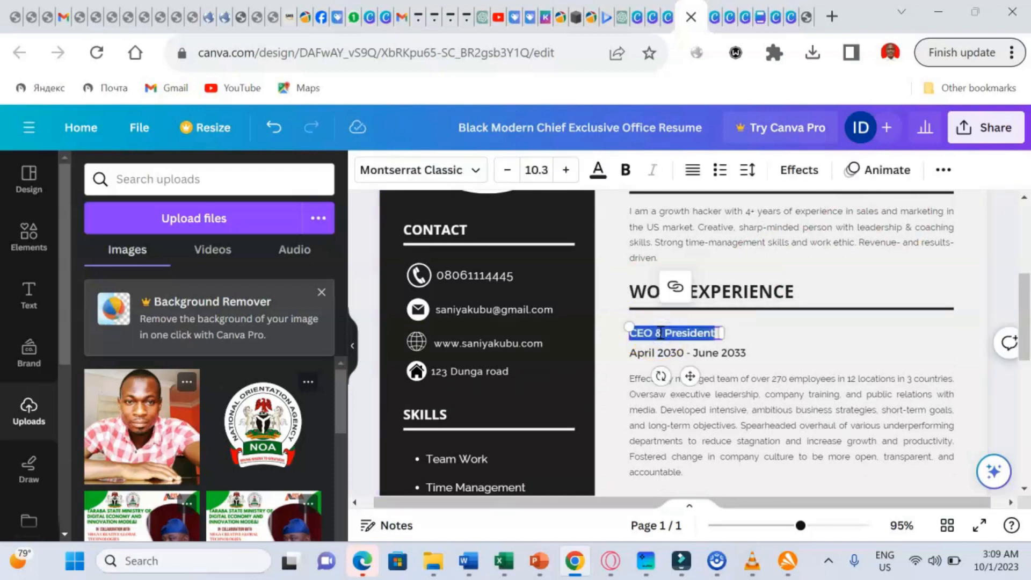
key(BackSpace)
- Type 'secretary Mtech' as the new job title, fixing typos and removing the stray slash
text(s)
text(r)
text(ecret)
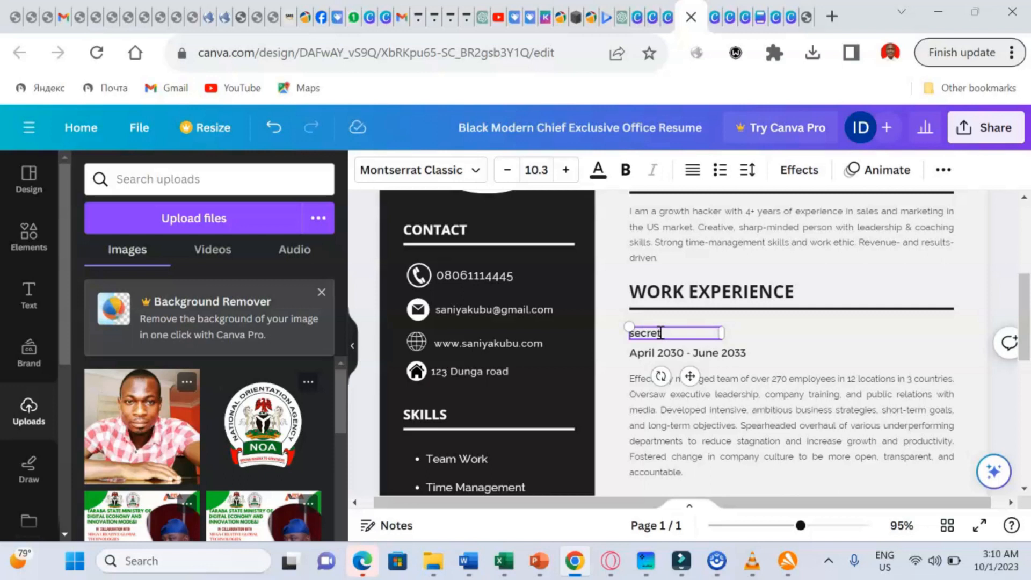
text(etary)
key(BackSpace)
key(BackSpace)
key(BackSpace)
key(BackSpace)
key(BackSpace)
key(BackSpace)
text(ary M/tra)
key(BackSpace)
key(BackSpace)
text(ech)
click(685, 332)
key(Left)
key(Left)
key(Left)
key(BackSpace)
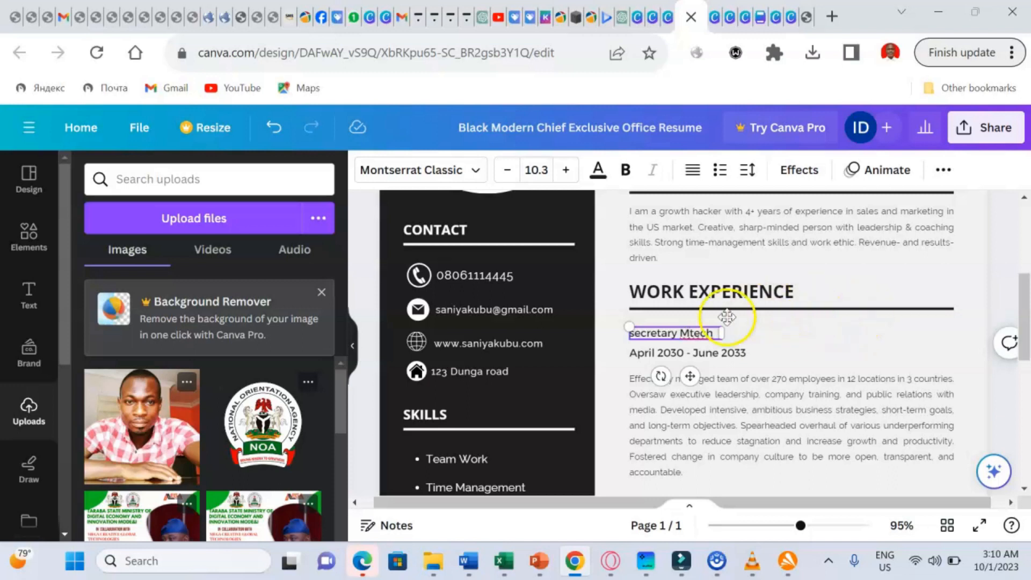
click(678, 355)
- Change the job dates' years from 2030 and 2033 to 2023, giving April 2023 - June 2023
click(677, 355)
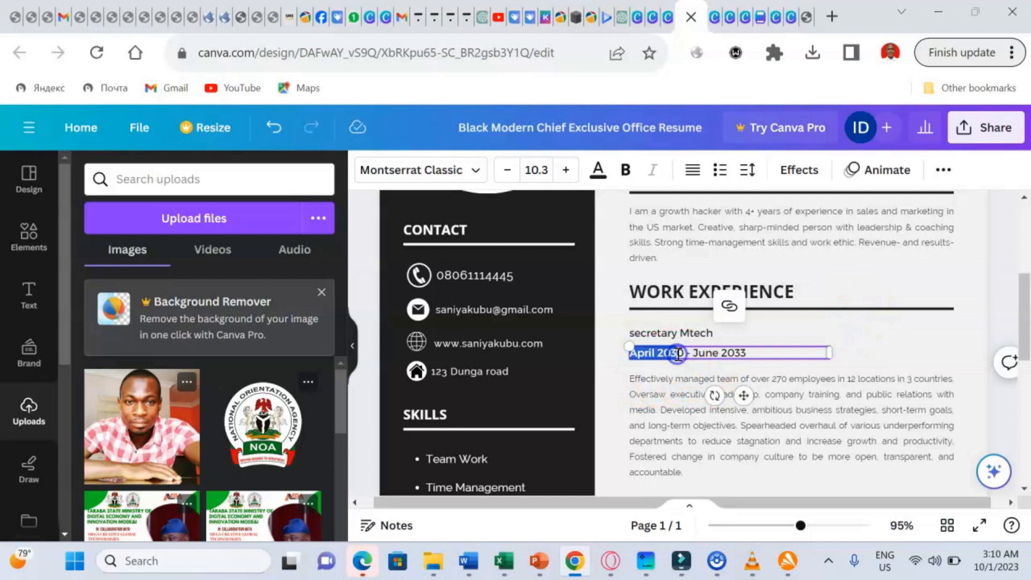
click(684, 354)
key(BackSpace)
key(BackSpace)
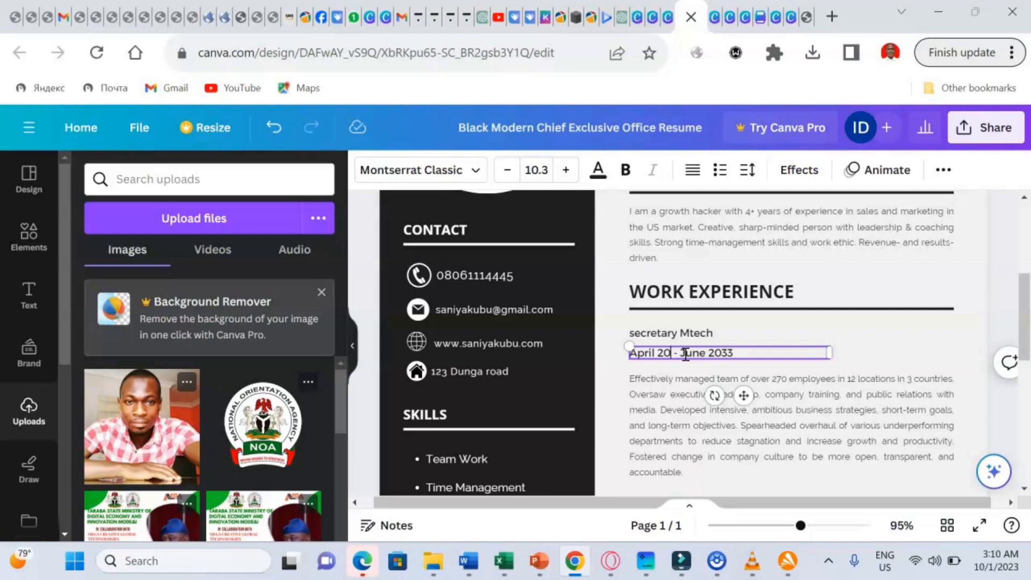
text(23)
click(746, 354)
click(748, 352)
key(BackSpace)
key(BackSpace)
text(23)
click(758, 369)
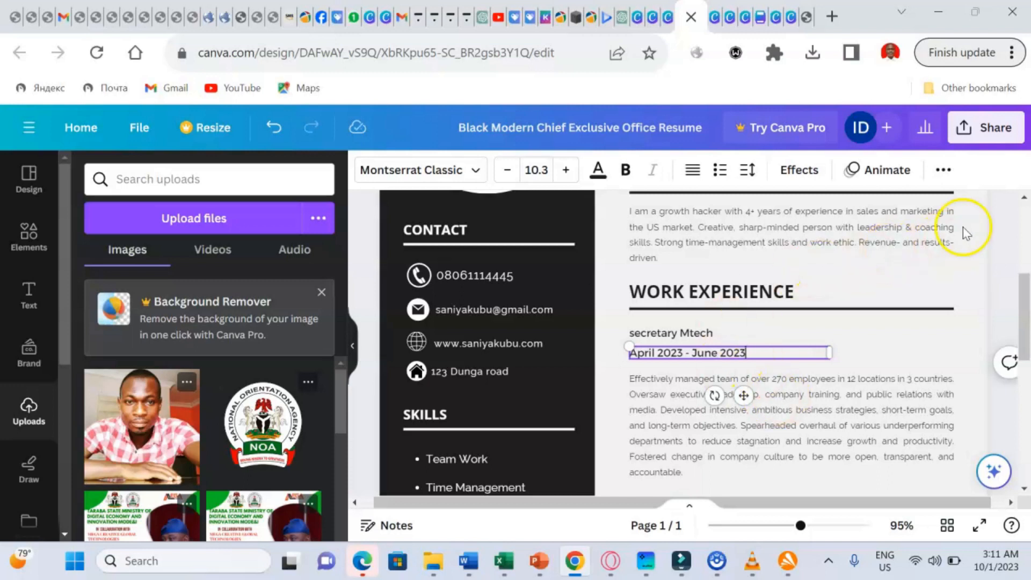
- Scroll to the top, zoom to 170%, then back to 38% to view the full page
scroll(1025, 208, up, 3)
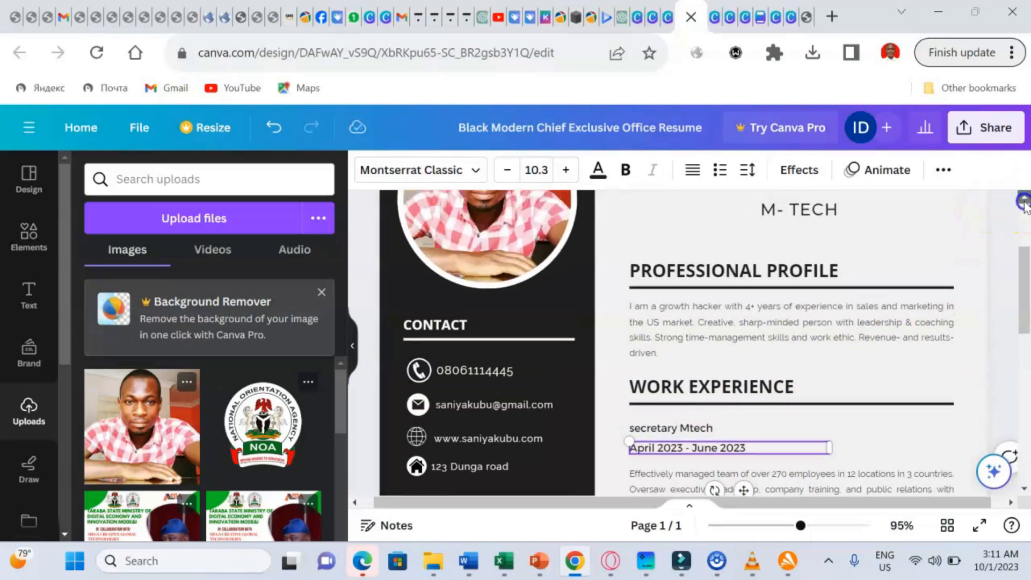
scroll(1026, 208, up, 2)
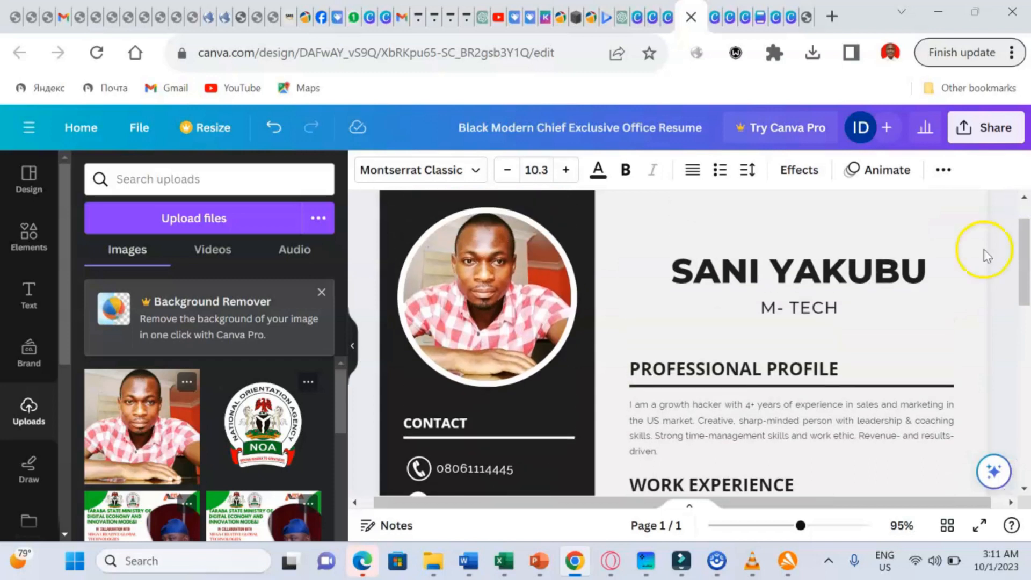
click(824, 526)
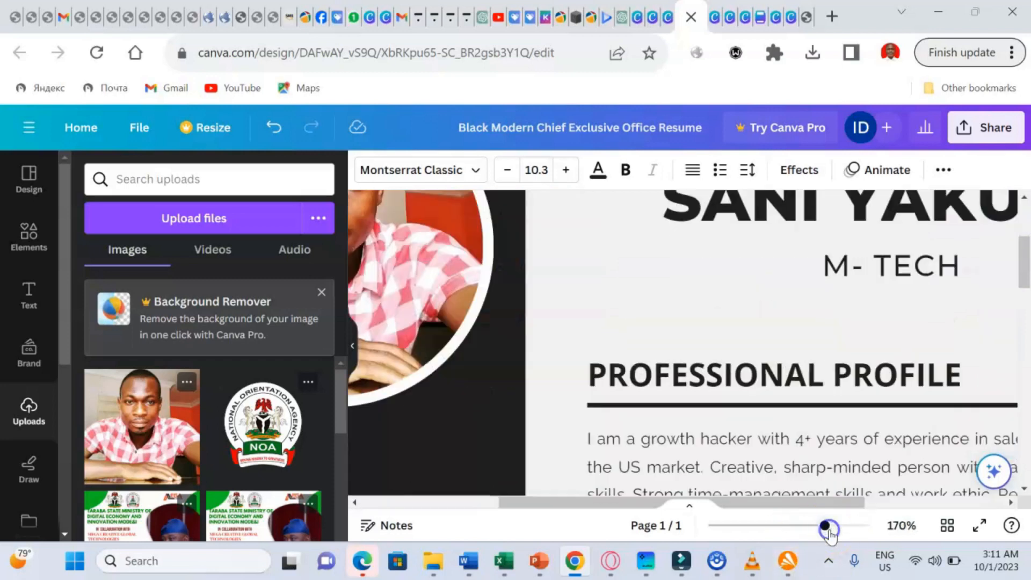
click(761, 526)
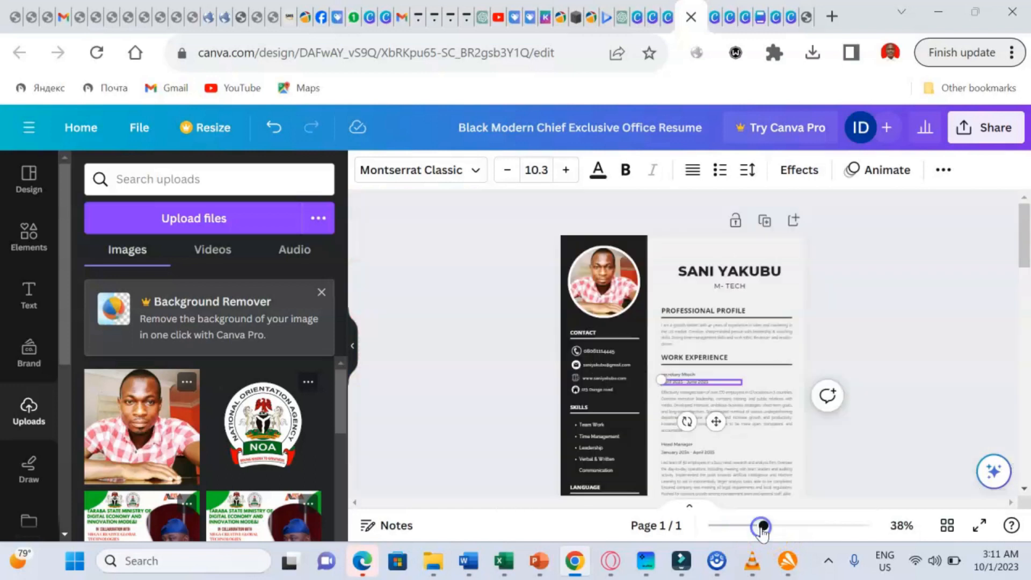